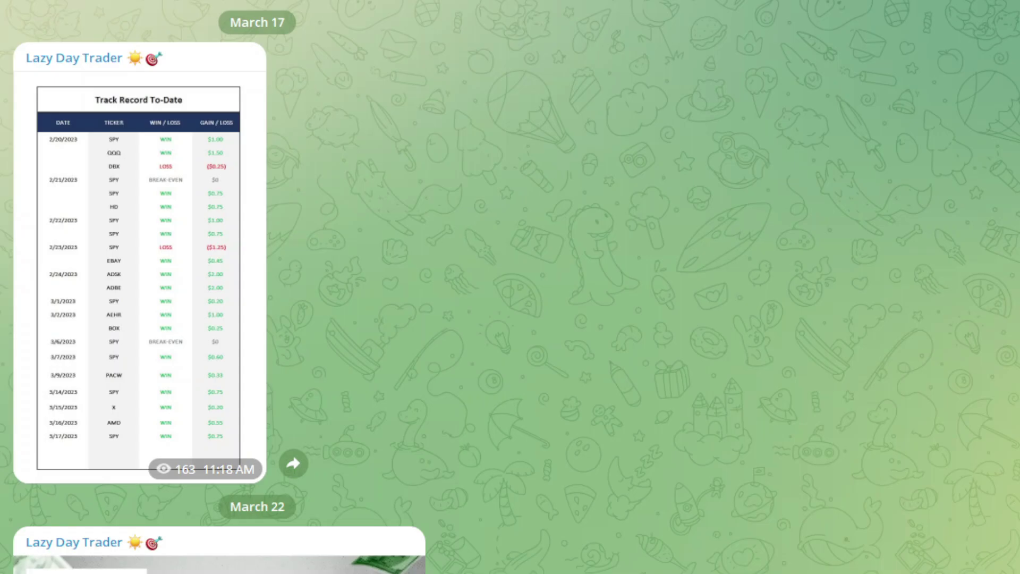
# Step: Switch to the TradingView charts and examine SPY's daily price action back to late 2021
pyautogui.hotkey('alt', 'Tab')
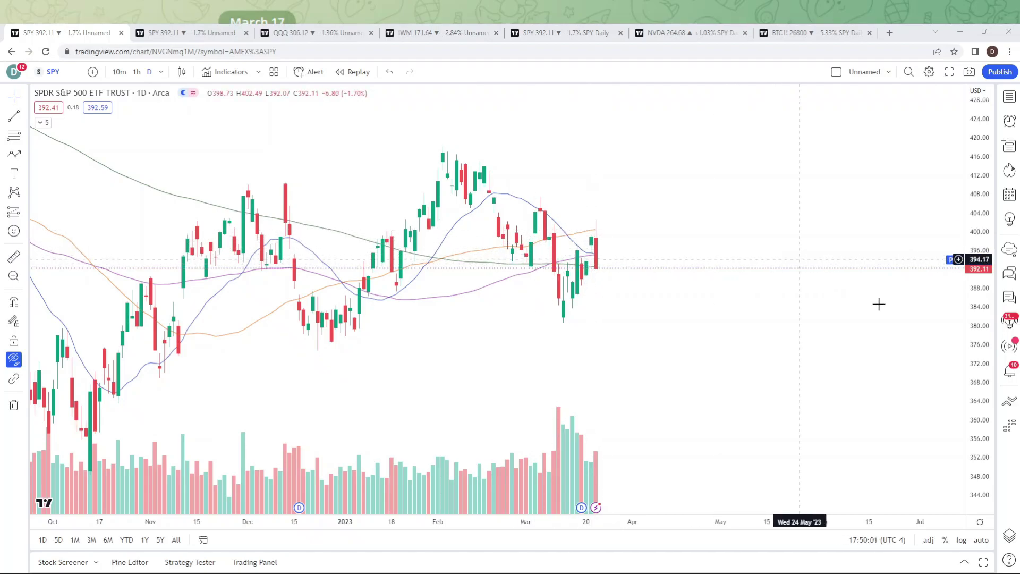
pyautogui.scroll(5, 686, 310)
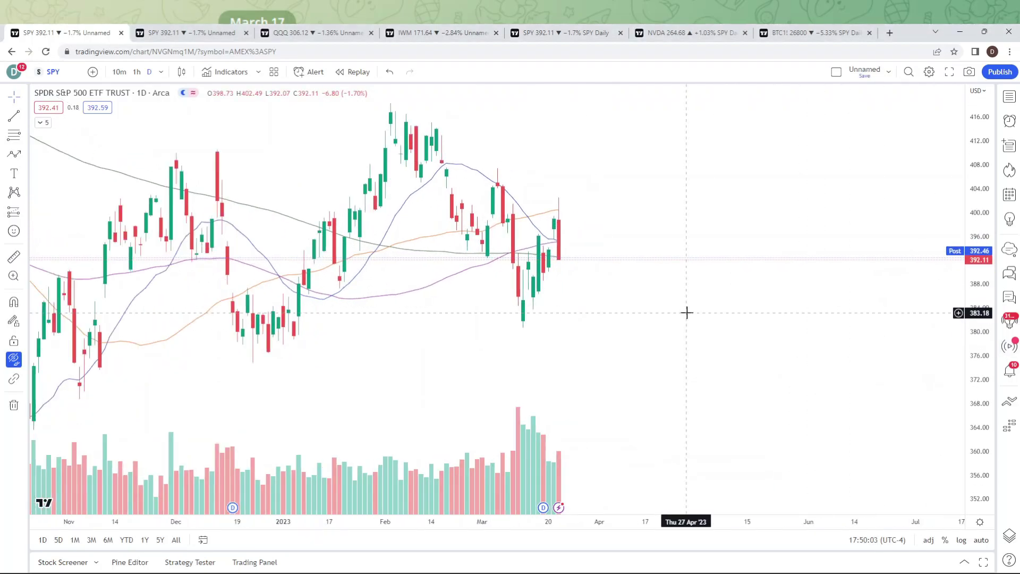
pyautogui.moveTo(560, 323); pyautogui.dragTo(615, 341)
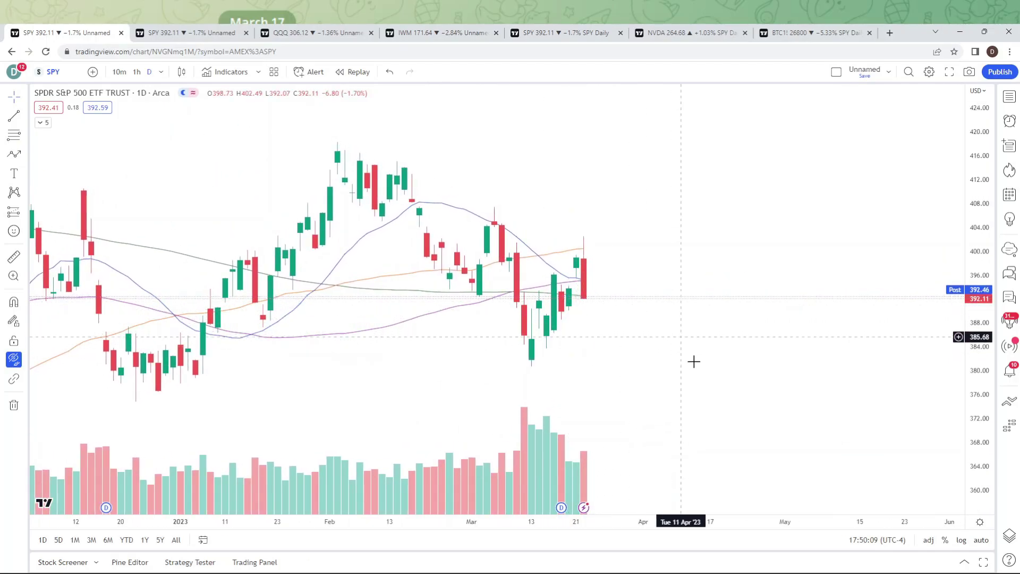
pyautogui.moveTo(710, 344); pyautogui.dragTo(715, 341)
pyautogui.scroll(-3, 714, 342)
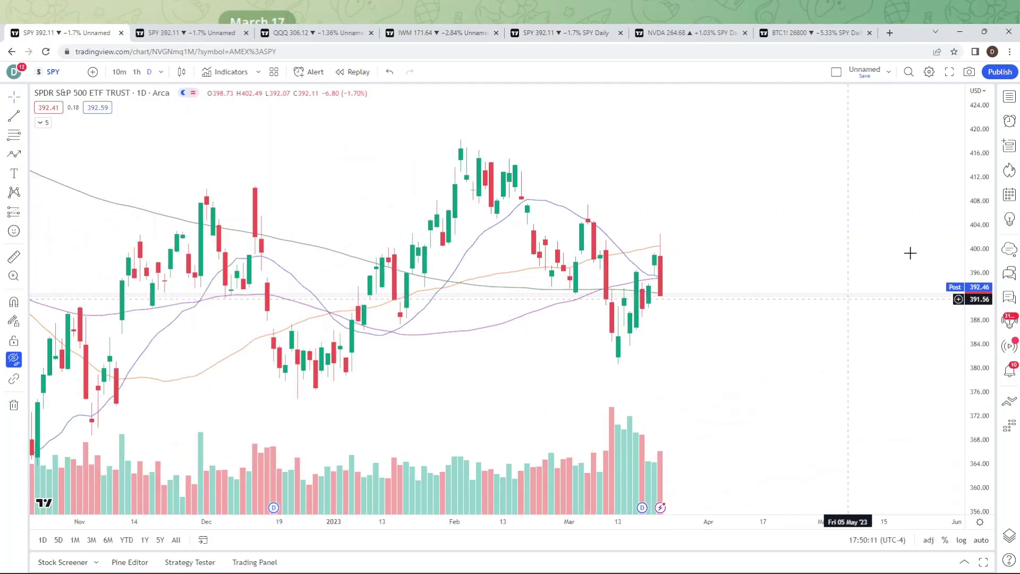
pyautogui.scroll(-3, 850, 346)
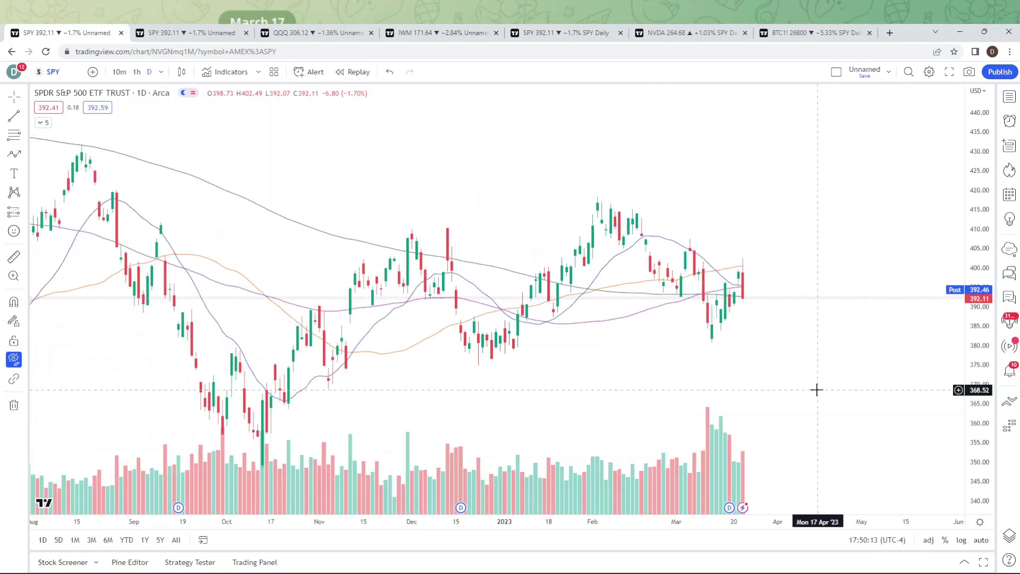
pyautogui.moveTo(858, 375); pyautogui.dragTo(781, 367)
pyautogui.scroll(-3, 782, 366)
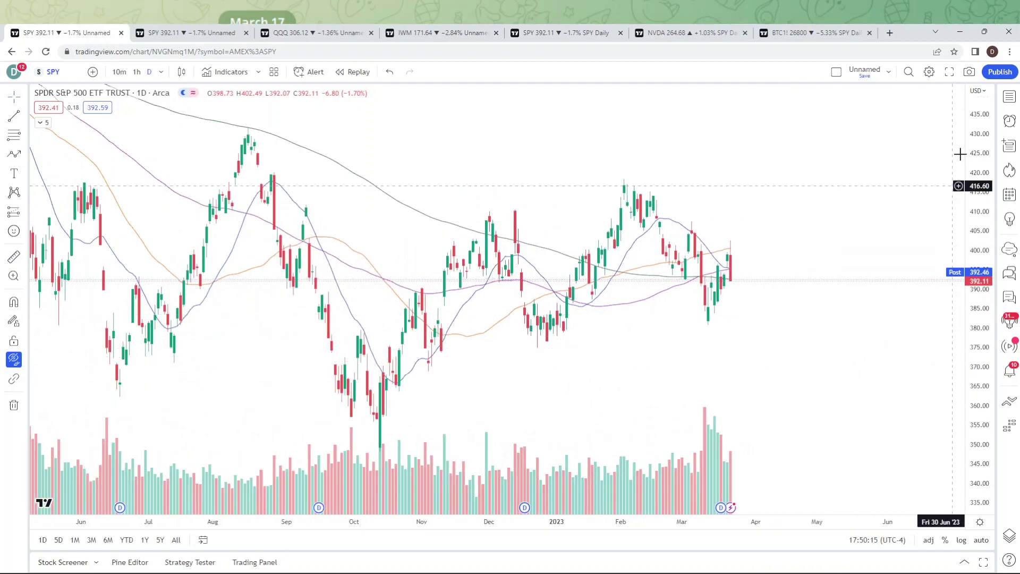
pyautogui.scroll(-6, 922, 303)
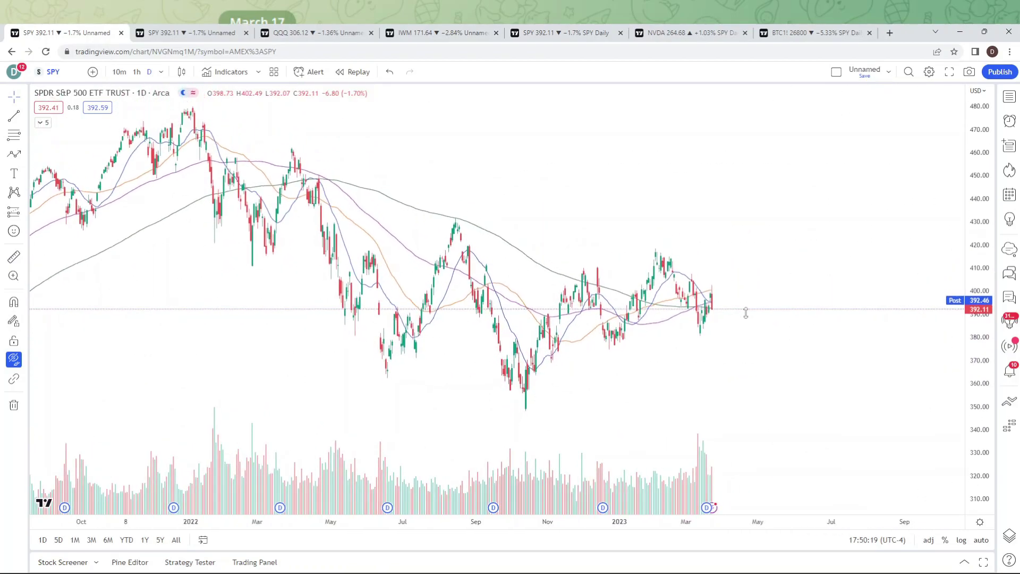
# Step: Show the hidden drawings on the SPY daily chart and frame the recent candles around the trend lines
pyautogui.click(17, 360)
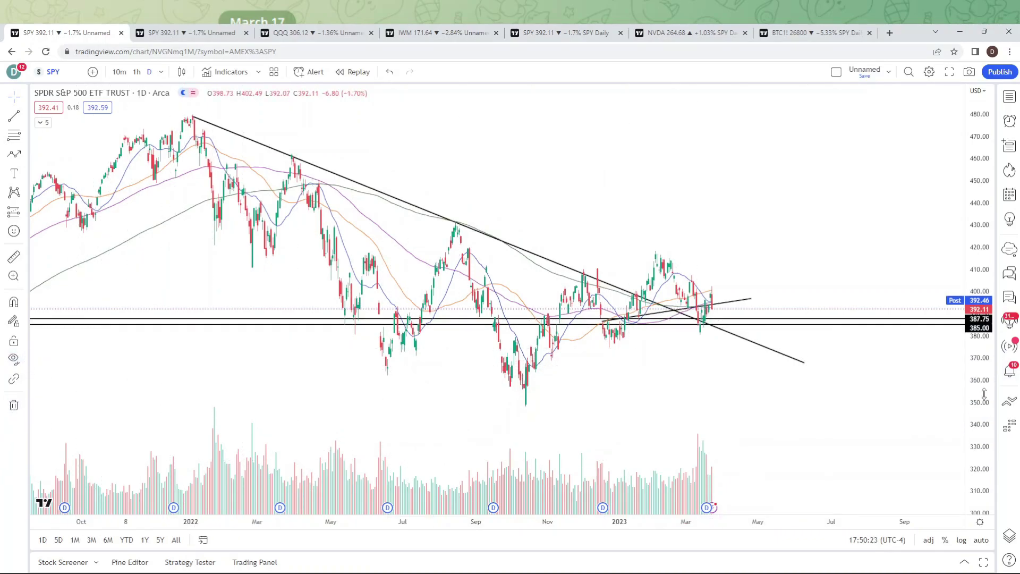
pyautogui.scroll(5, 806, 315)
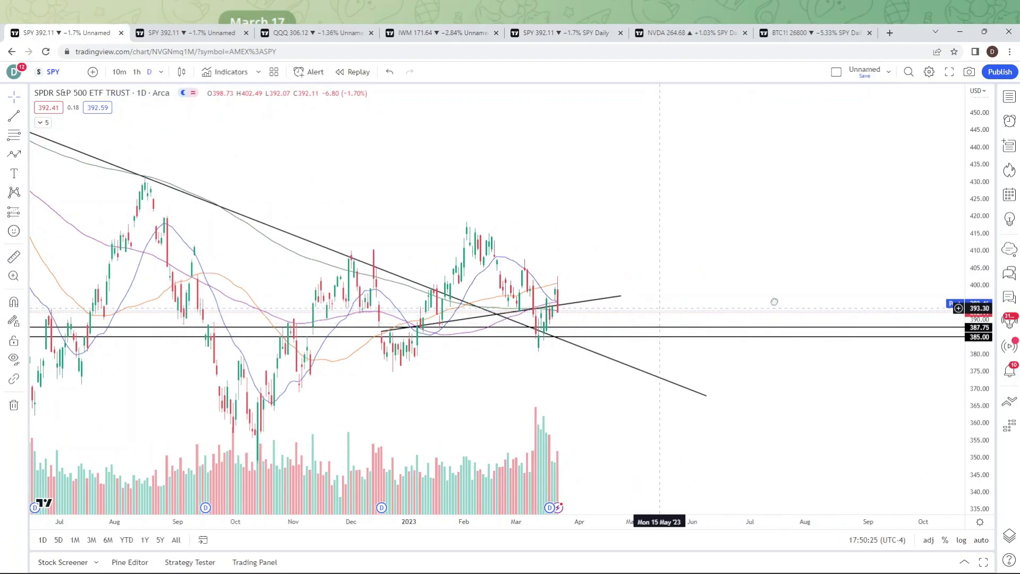
pyautogui.scroll(3, 774, 301)
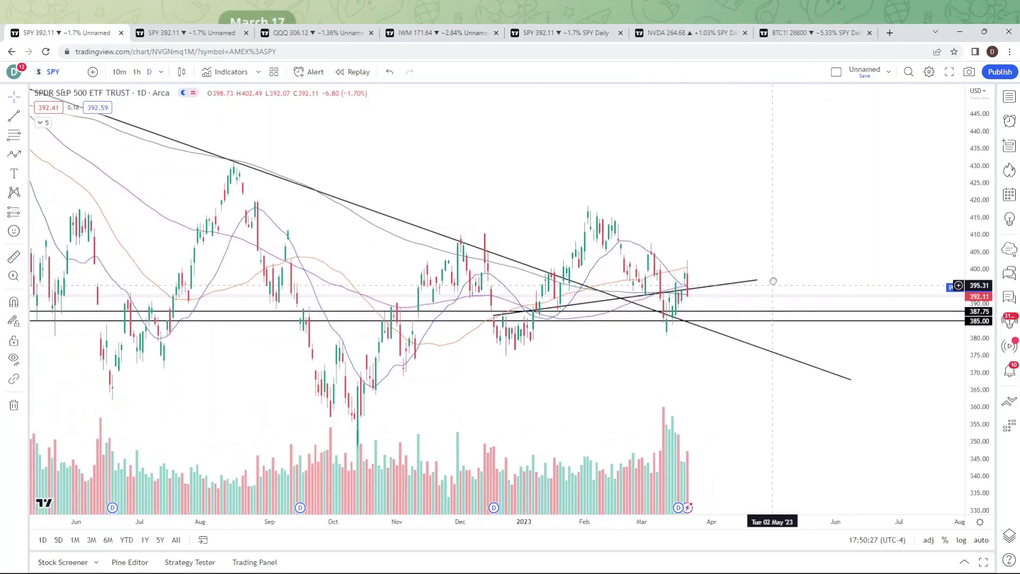
pyautogui.moveTo(979, 346); pyautogui.dragTo(979, 319)
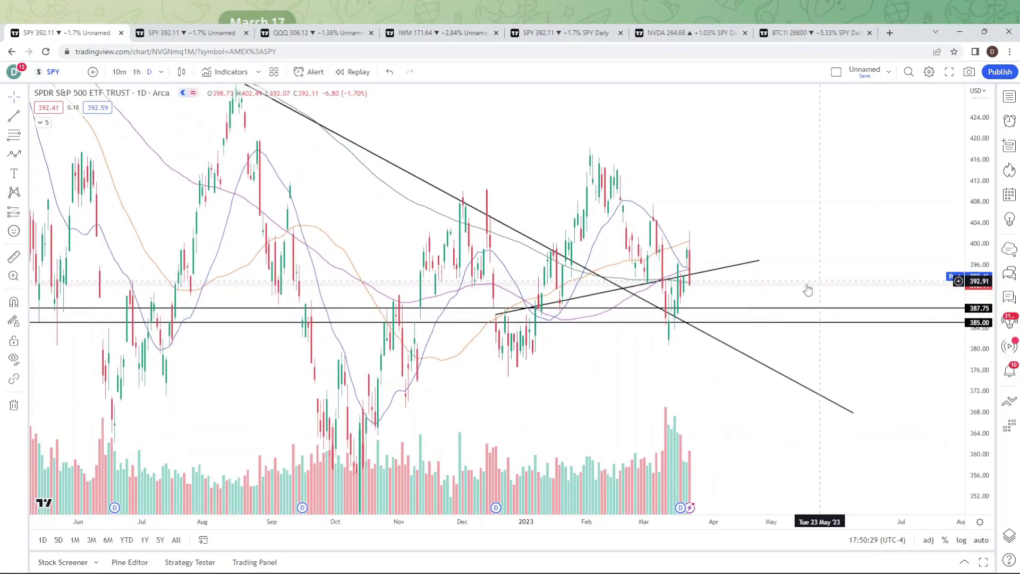
pyautogui.scroll(3, 697, 291)
pyautogui.scroll(3, 738, 282)
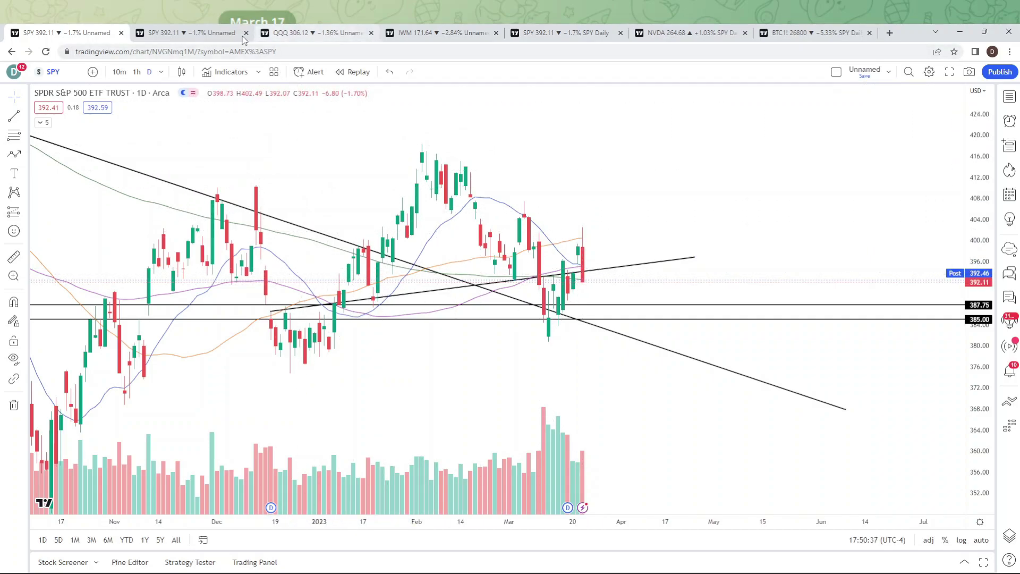
# Step: Mark the price touches along the rising trend line on the 10-minute SPY chart with short pen strokes
pyautogui.click(217, 38)
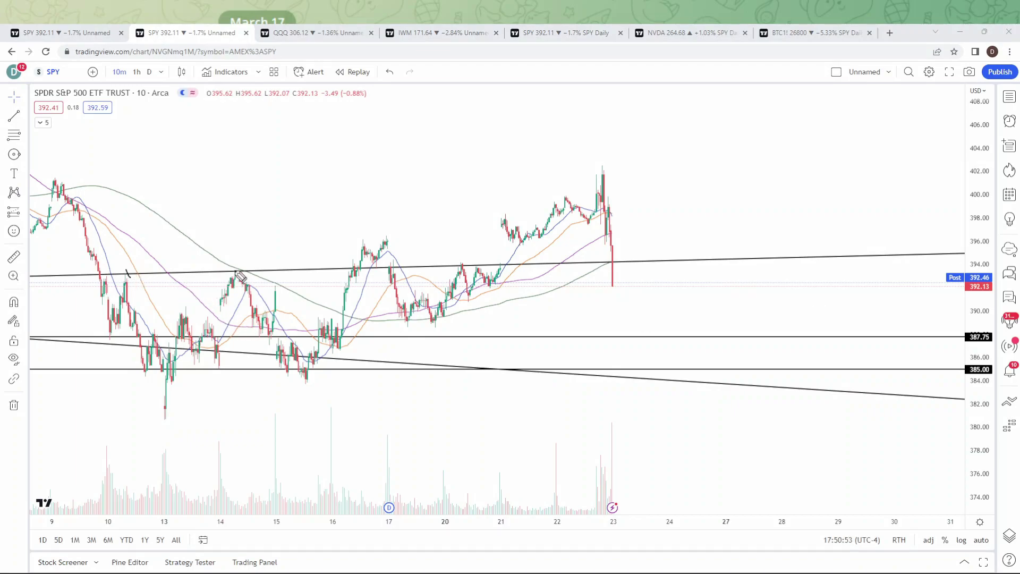
pyautogui.moveTo(243, 270); pyautogui.dragTo(230, 281)
pyautogui.moveTo(362, 268); pyautogui.dragTo(361, 275)
pyautogui.moveTo(458, 259); pyautogui.dragTo(460, 263)
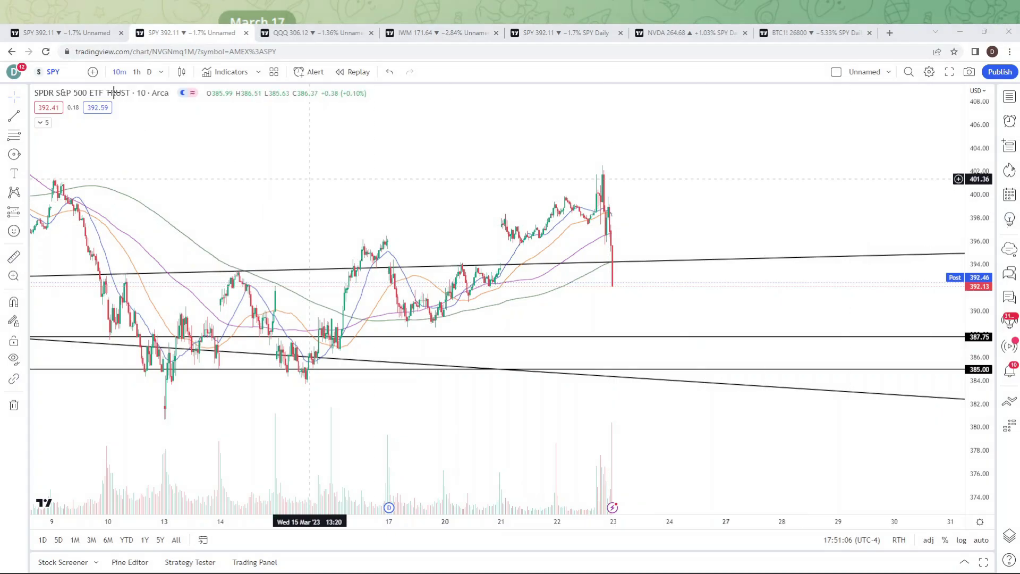
# Step: Remove the short rising trend line from the SPY daily chart
pyautogui.click(60, 33)
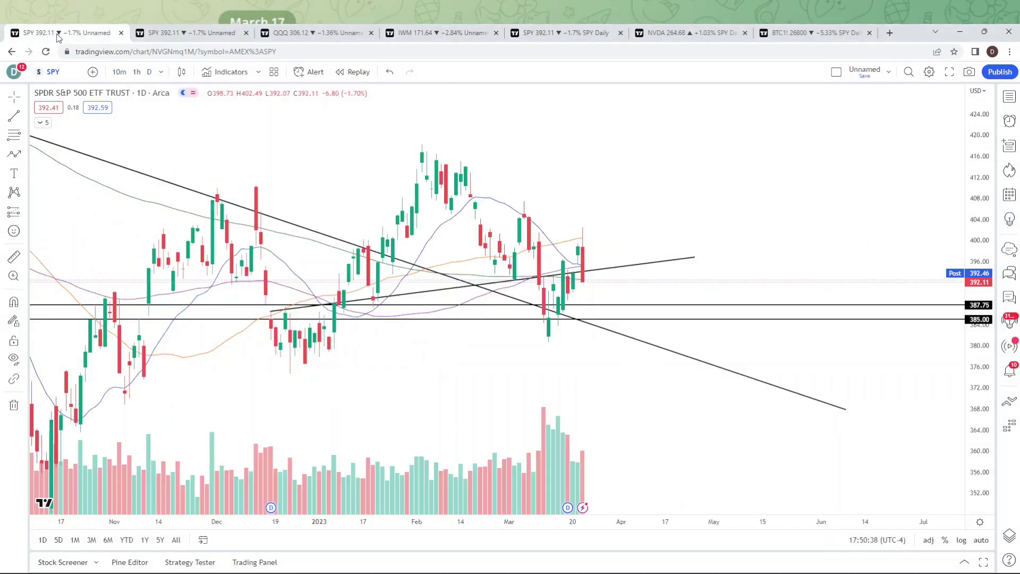
pyautogui.rightClick(650, 263)
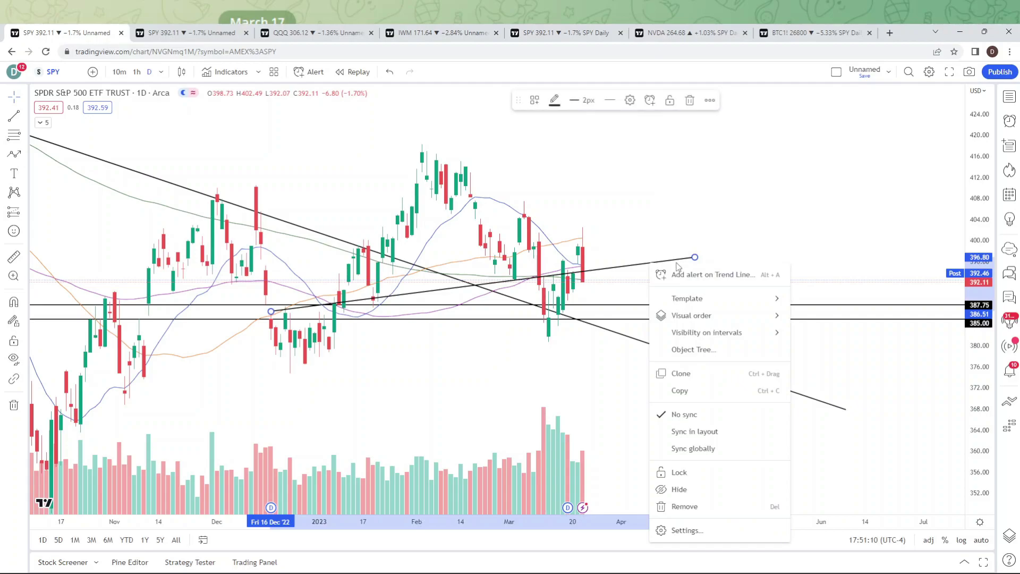
pyautogui.click(686, 506)
# Step: Examine SPY's daily price against the descending trend line and the 387.75 and 385.00 levels
pyautogui.scroll(-2, 629, 410)
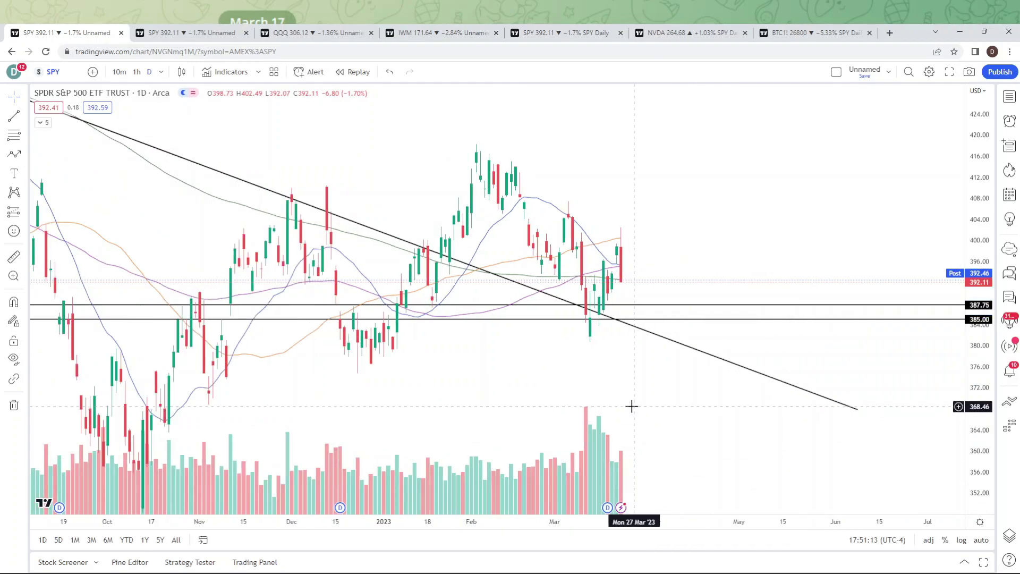
pyautogui.scroll(1, 630, 407)
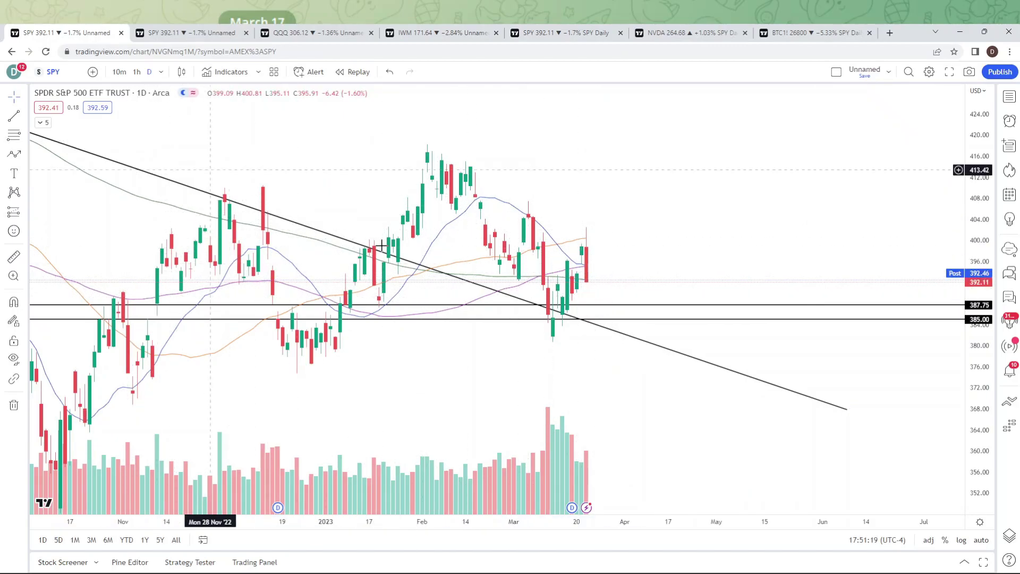
pyautogui.scroll(-2, 744, 264)
pyautogui.moveTo(992, 110); pyautogui.dragTo(980, 298)
pyautogui.moveTo(661, 404); pyautogui.dragTo(559, 414)
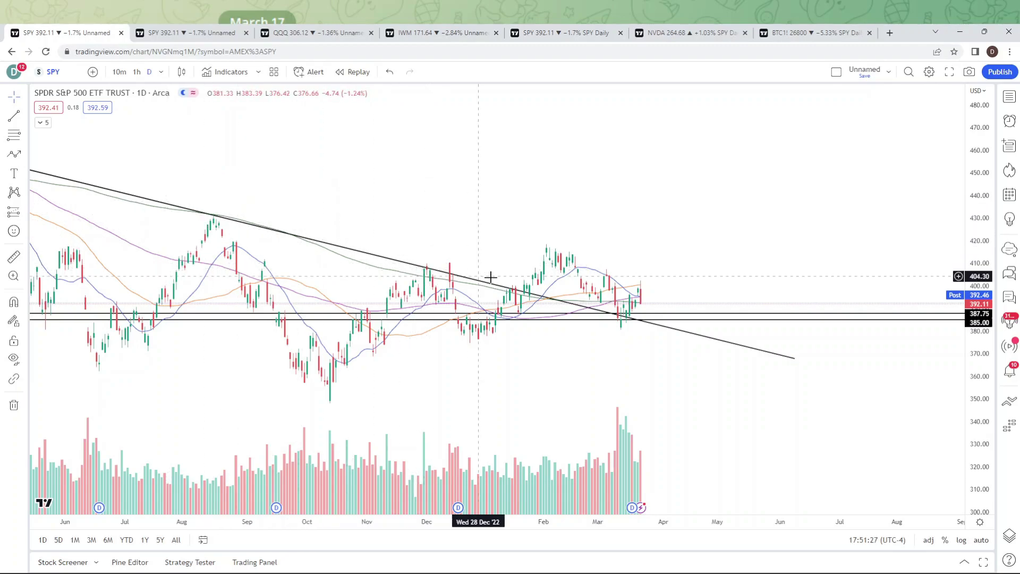
pyautogui.moveTo(708, 289); pyautogui.dragTo(690, 284)
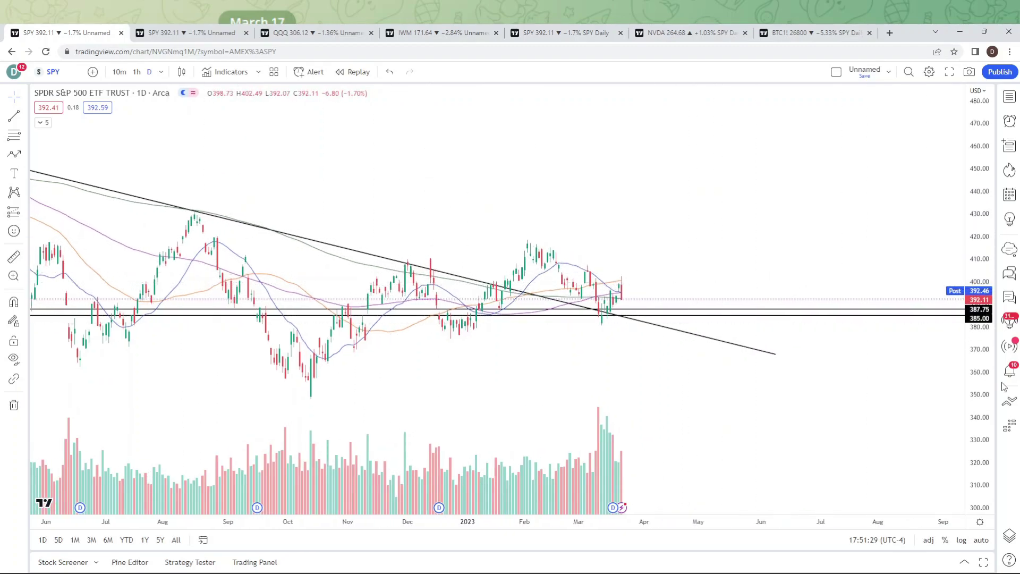
pyautogui.moveTo(982, 412); pyautogui.dragTo(983, 372)
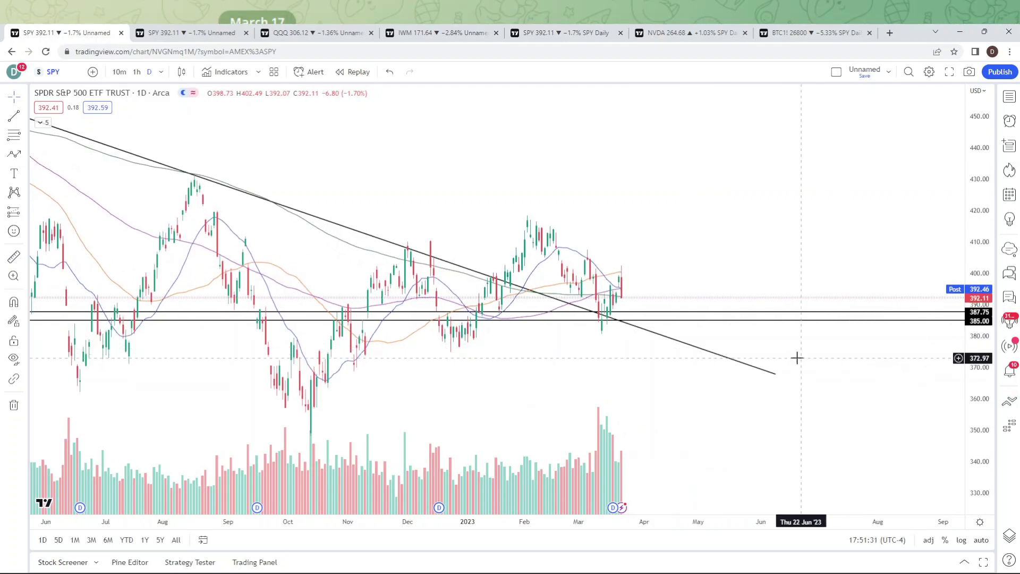
# Step: Sketch a downward price projection from SPY's last daily candle along the descending trend line, then clear it
pyautogui.scroll(2, 797, 357)
pyautogui.moveTo(481, 363); pyautogui.dragTo(492, 355)
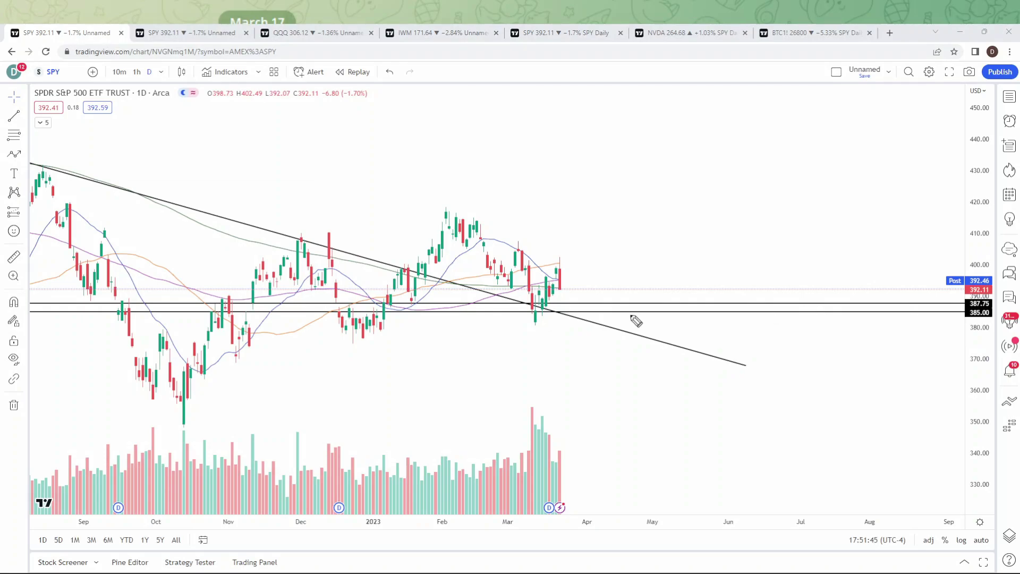
pyautogui.moveTo(564, 293)
pyautogui.mouseDown()
pyautogui.moveTo(578, 326)
pyautogui.moveTo(599, 335)
pyautogui.moveTo(607, 321)
pyautogui.moveTo(622, 378)
pyautogui.moveTo(626, 366)
pyautogui.mouseUp()
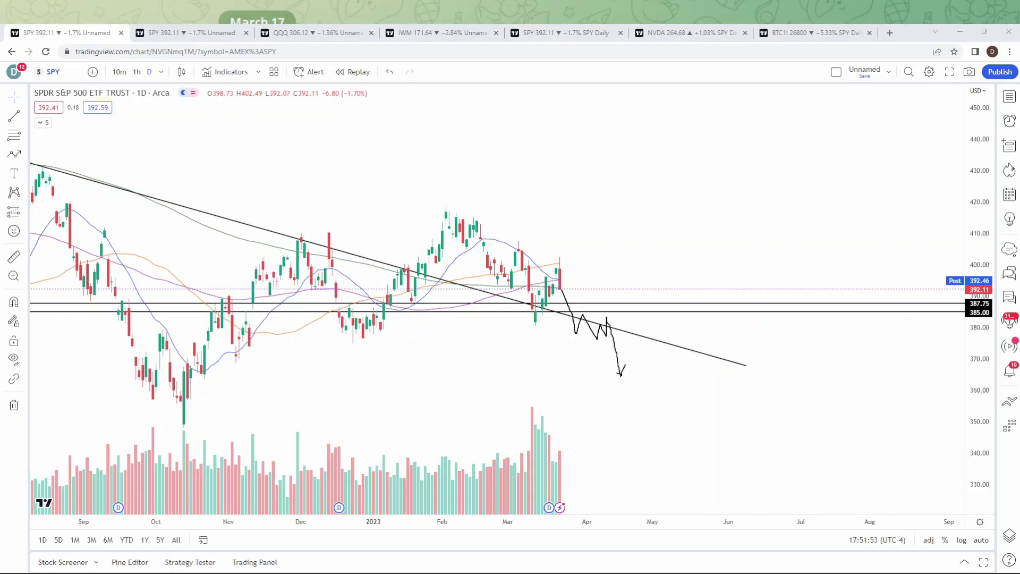
pyautogui.hotkey('ctrl', 'z')
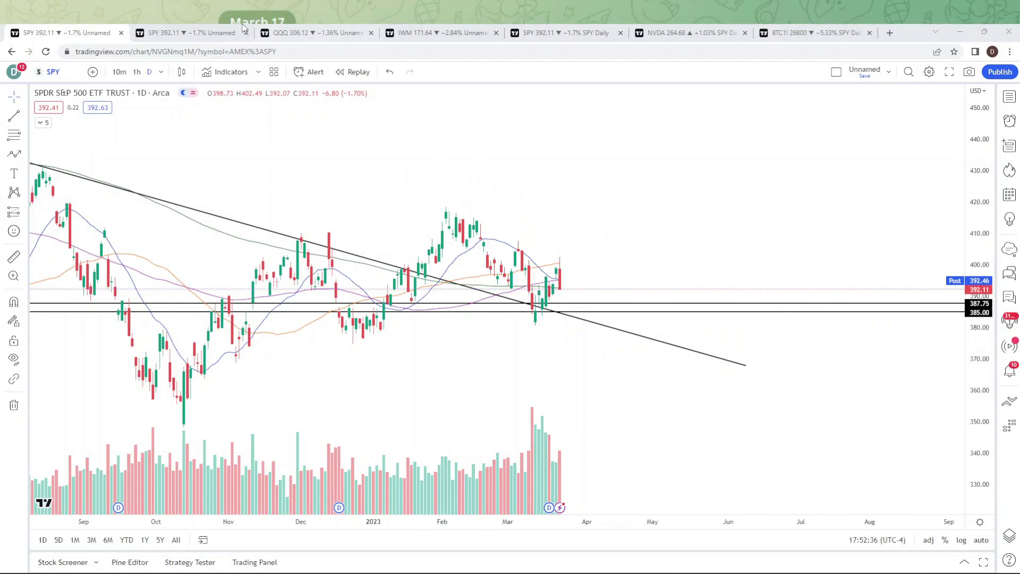
# Step: Compare the daily charts of QQQ, SPY and IWM
pyautogui.click(297, 34)
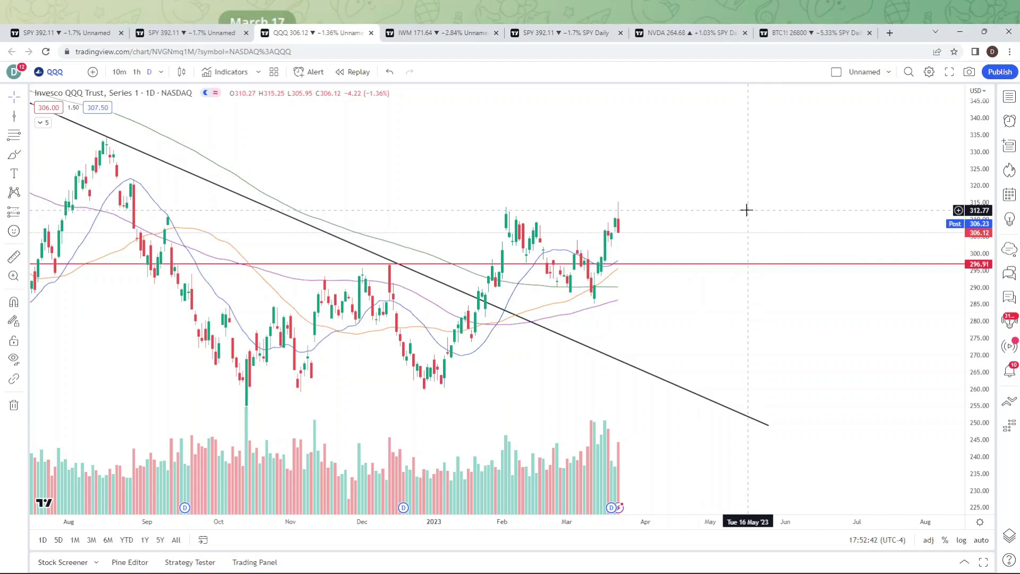
pyautogui.click(63, 33)
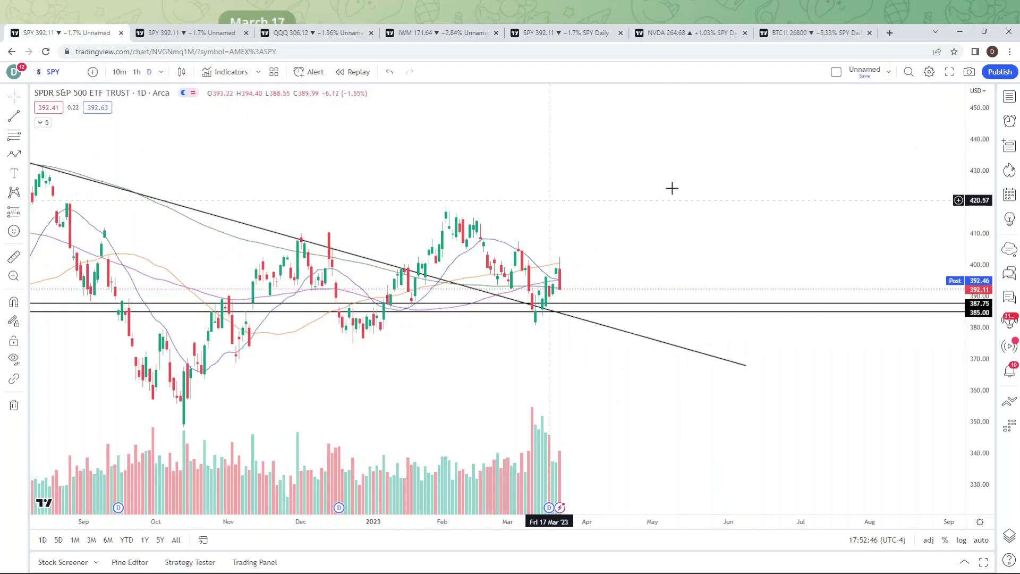
pyautogui.click(340, 33)
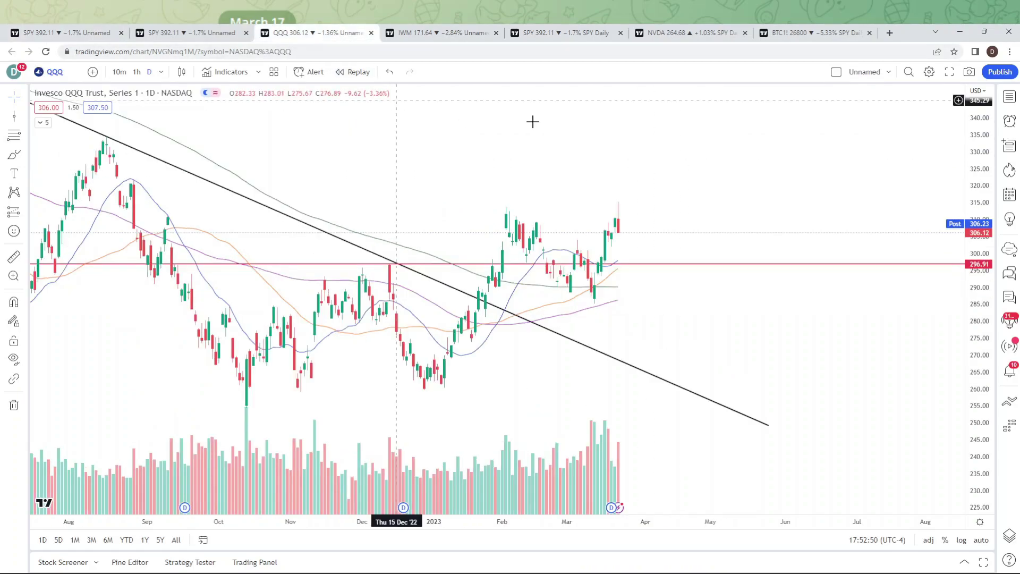
pyautogui.click(466, 37)
pyautogui.moveTo(770, 264); pyautogui.dragTo(715, 253)
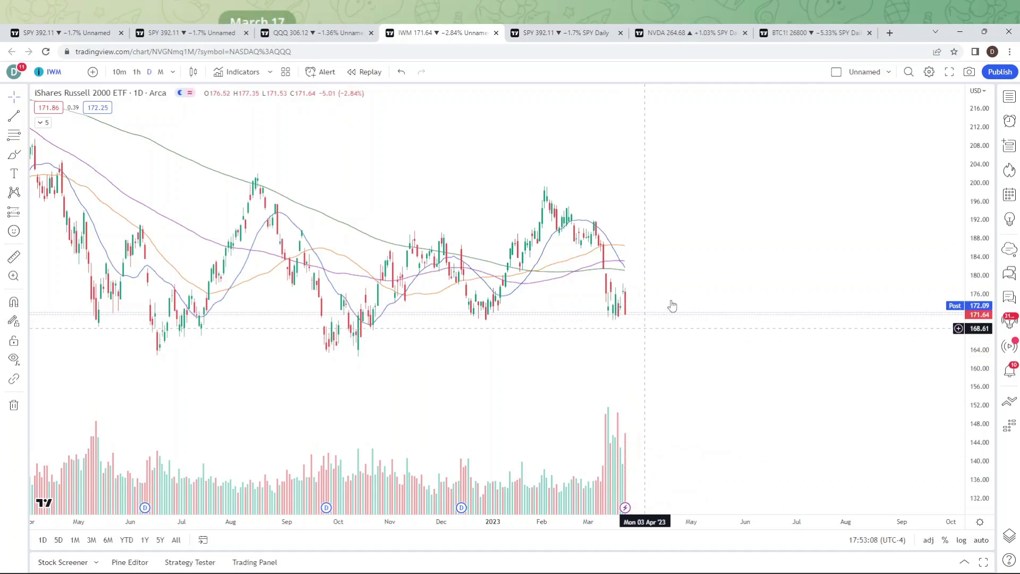
# Step: Return to the QQQ chart and set its interval to 1 month
pyautogui.click(335, 33)
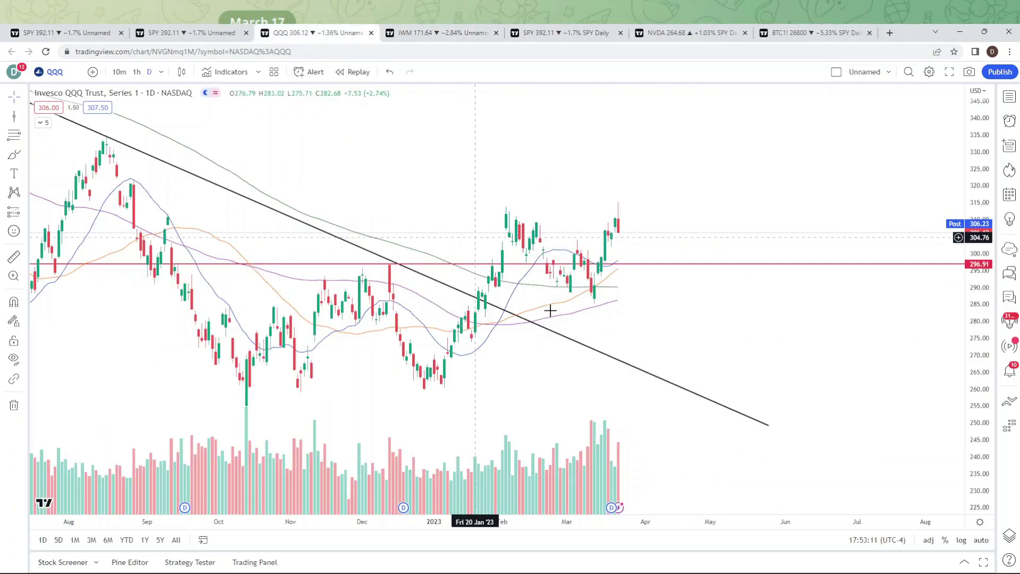
pyautogui.hscroll(2, 744, 223)
pyautogui.scroll(-4, 895, 202)
pyautogui.moveTo(911, 219); pyautogui.dragTo(829, 241)
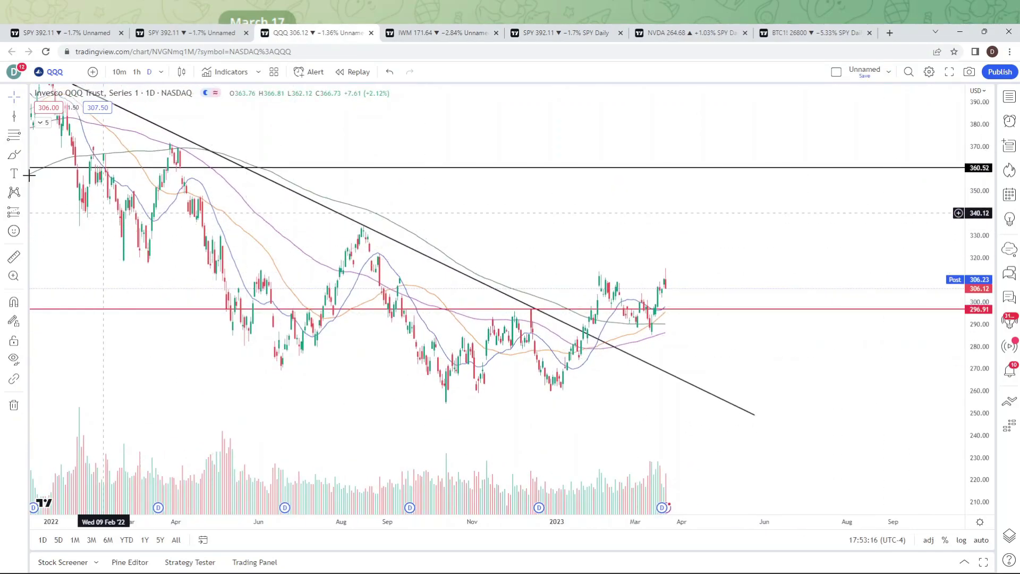
pyautogui.click(165, 76)
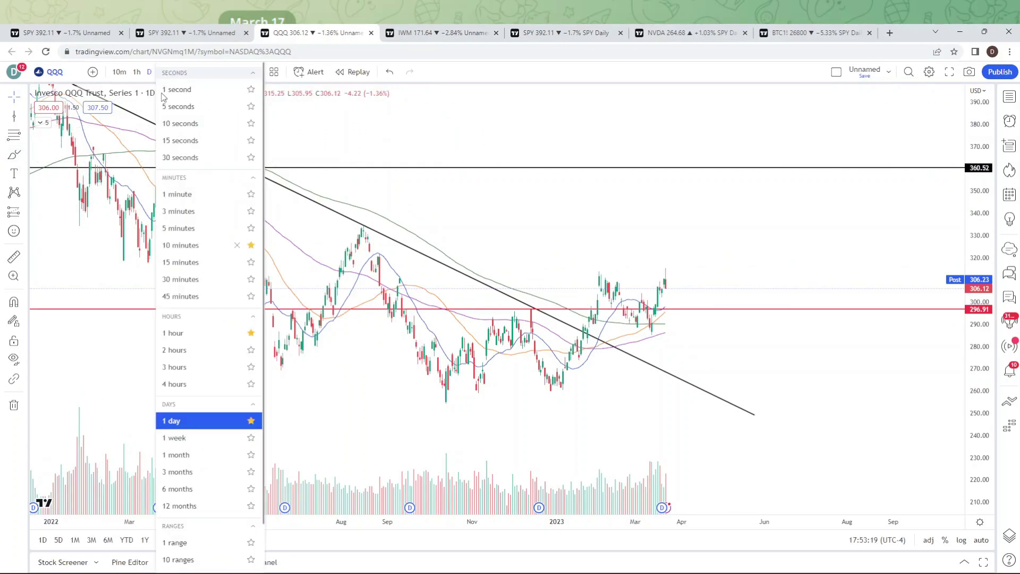
pyautogui.click(180, 456)
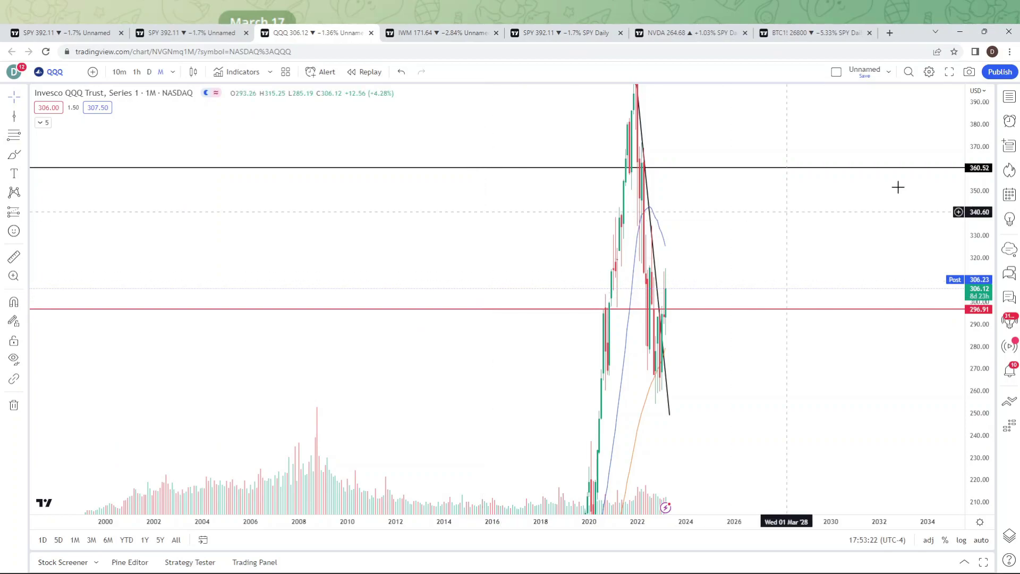
# Step: Examine QQQ's monthly price history from 2013 onward, focusing on the 2020 to 2023 rally and decline
pyautogui.moveTo(990, 110); pyautogui.dragTo(990, 224)
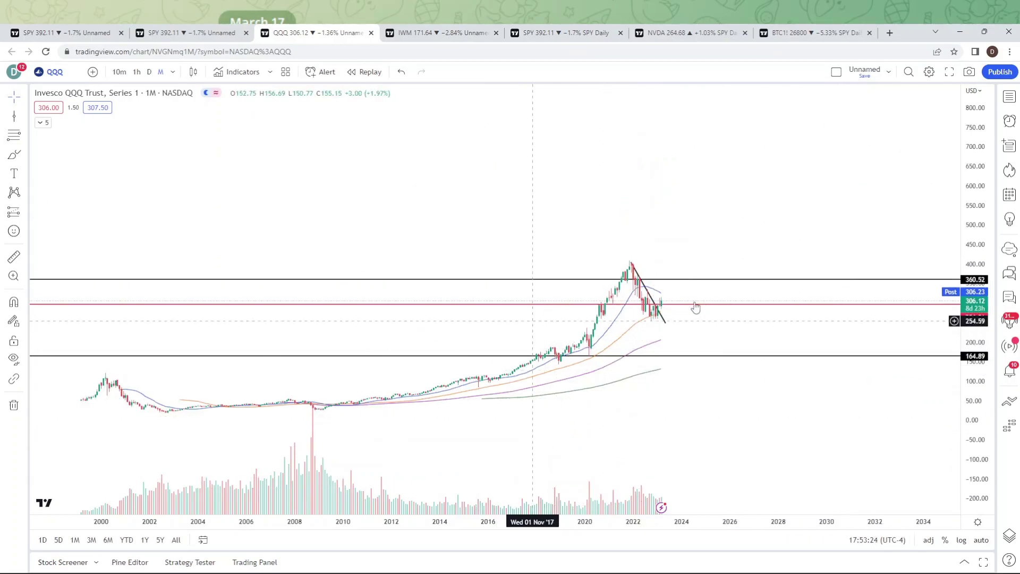
pyautogui.scroll(3, 884, 283)
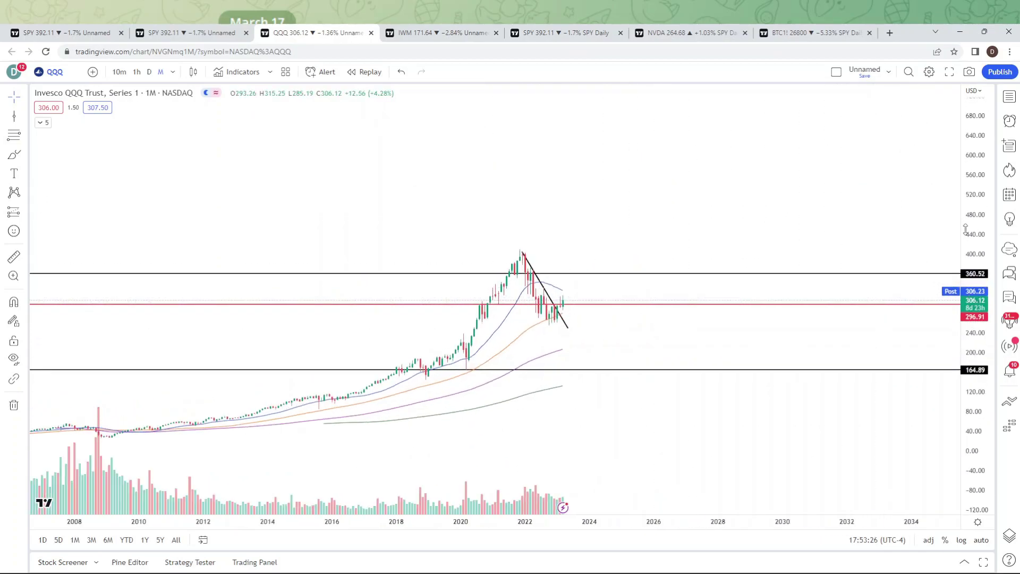
pyautogui.scroll(-3, 535, 362)
pyautogui.scroll(3, 734, 362)
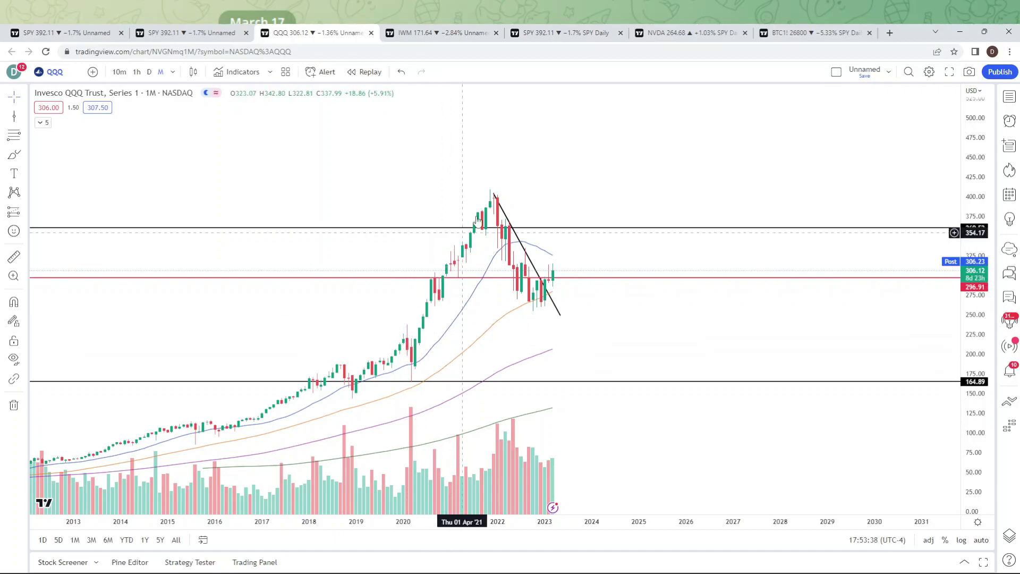
# Step: Set the IWM chart to the 1-month interval and compare its long-term price history with QQQ's monthly chart
pyautogui.click(455, 34)
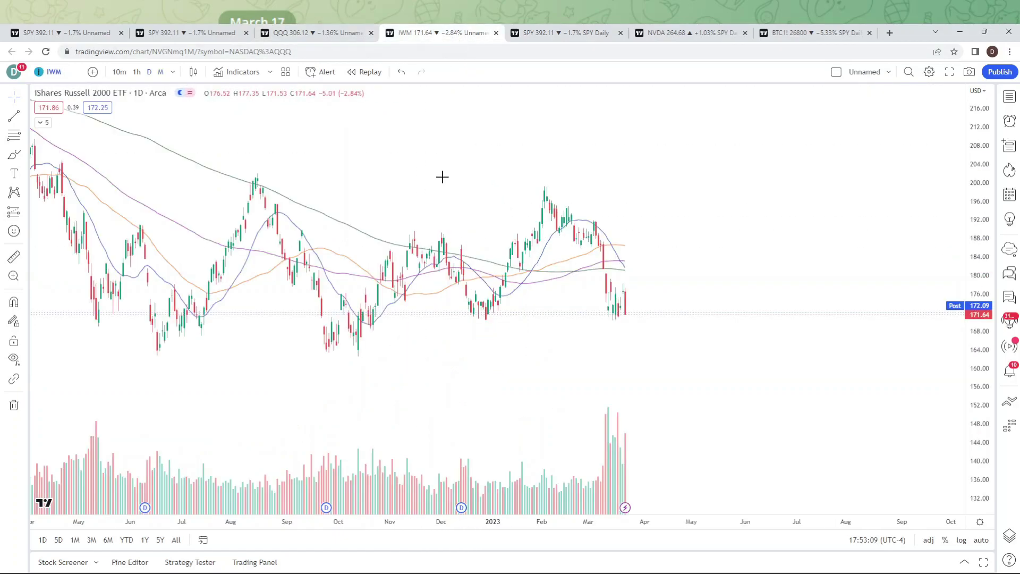
pyautogui.click(161, 72)
pyautogui.moveTo(978, 176); pyautogui.dragTo(978, 239)
pyautogui.moveTo(734, 213); pyautogui.dragTo(722, 257)
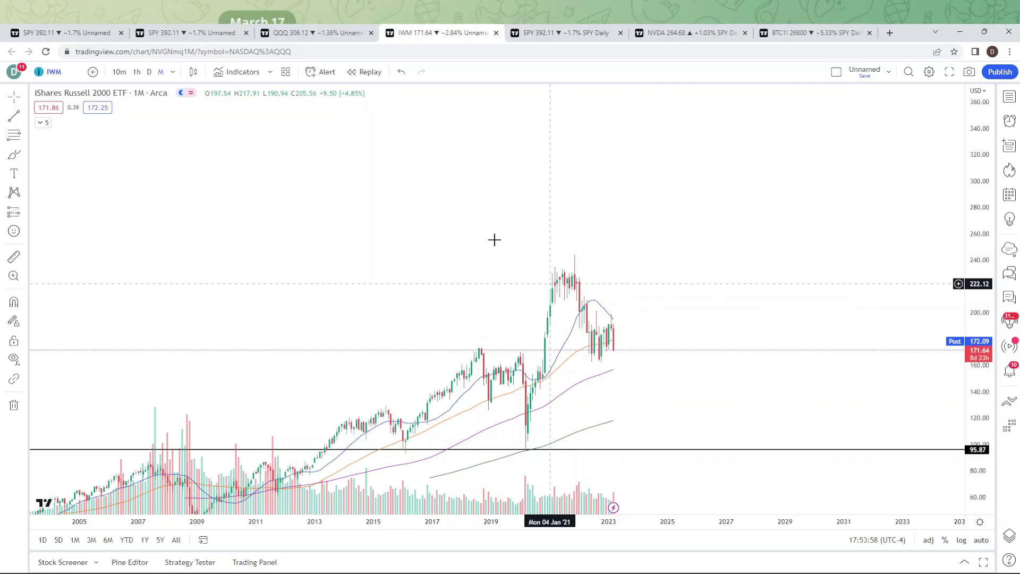
pyautogui.click(322, 36)
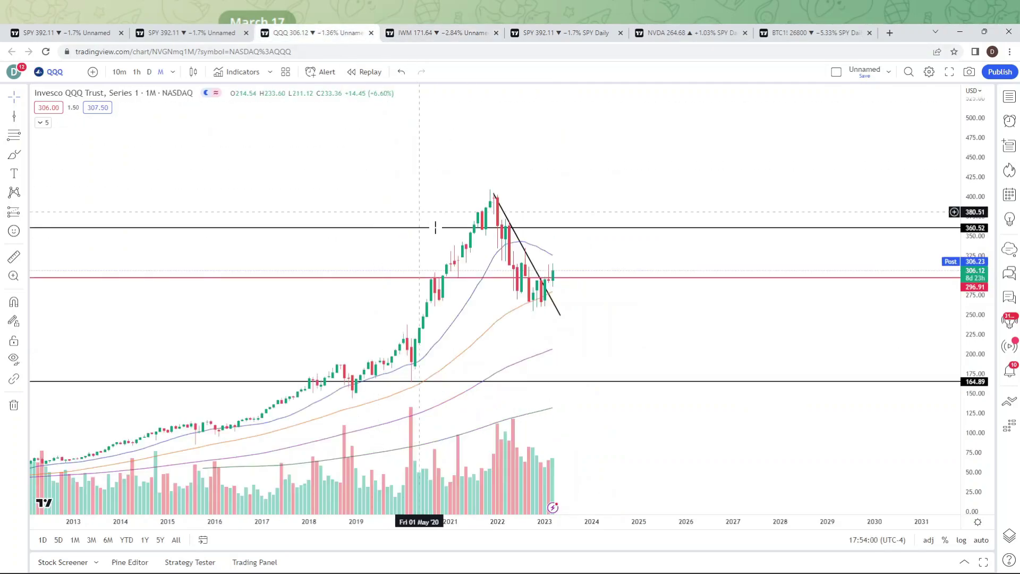
pyautogui.click(460, 37)
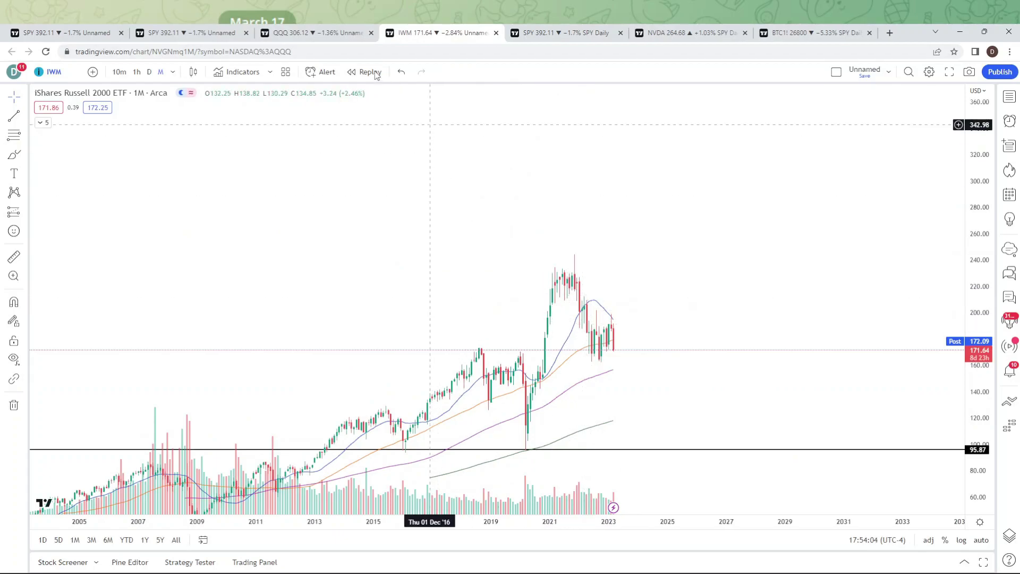
# Step: Set the IWM chart back to the 1-day interval and frame its price action from late 2021 to March 2023
pyautogui.click(150, 73)
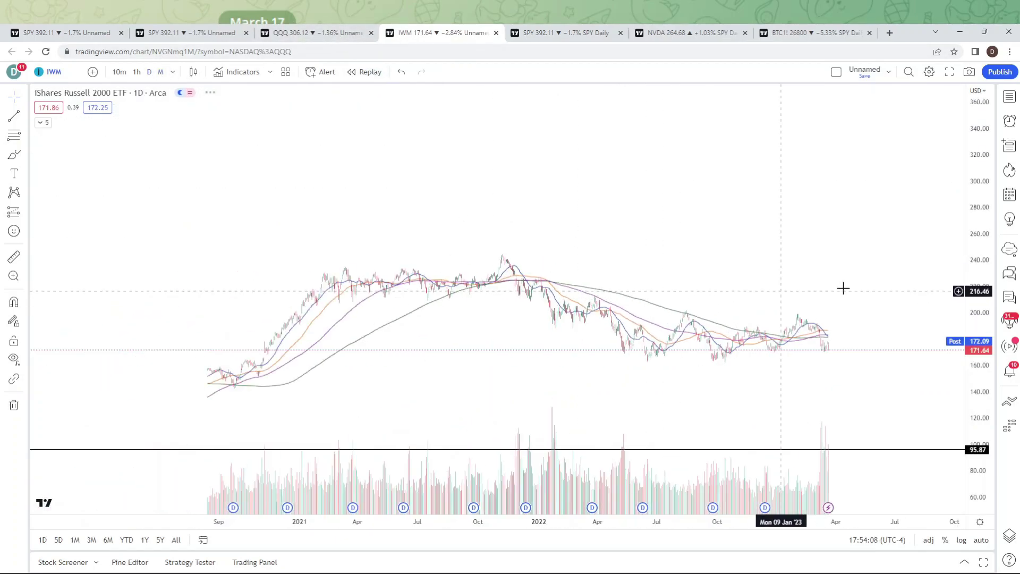
pyautogui.hscroll(3, 709, 289)
pyautogui.moveTo(978, 435); pyautogui.dragTo(759, 323)
pyautogui.scroll(4, 759, 323)
pyautogui.moveTo(462, 328); pyautogui.dragTo(667, 344)
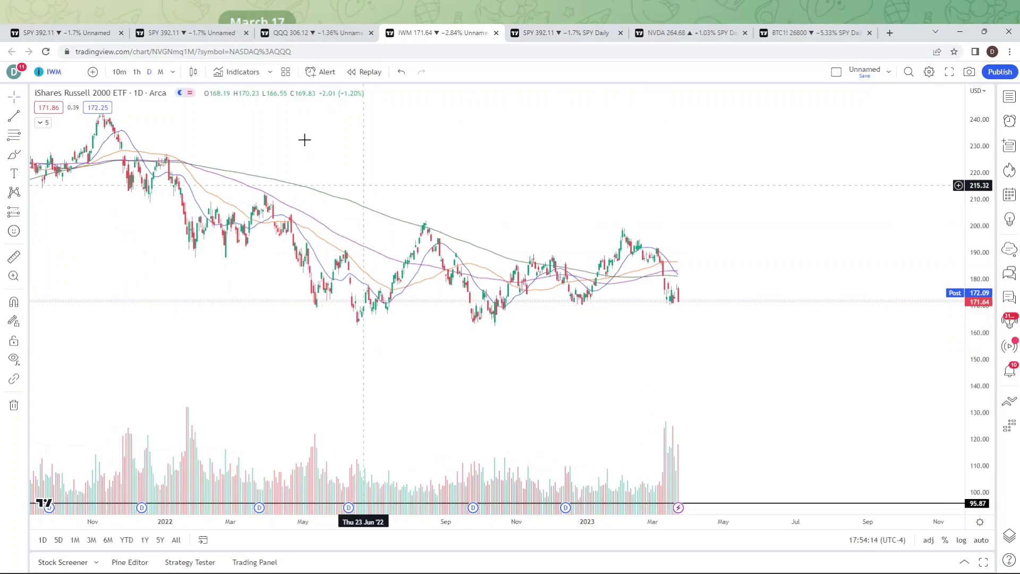
# Step: Set the QQQ chart to the 1-day interval and frame the descending trend line with the 2022 to 2023 candles
pyautogui.click(321, 34)
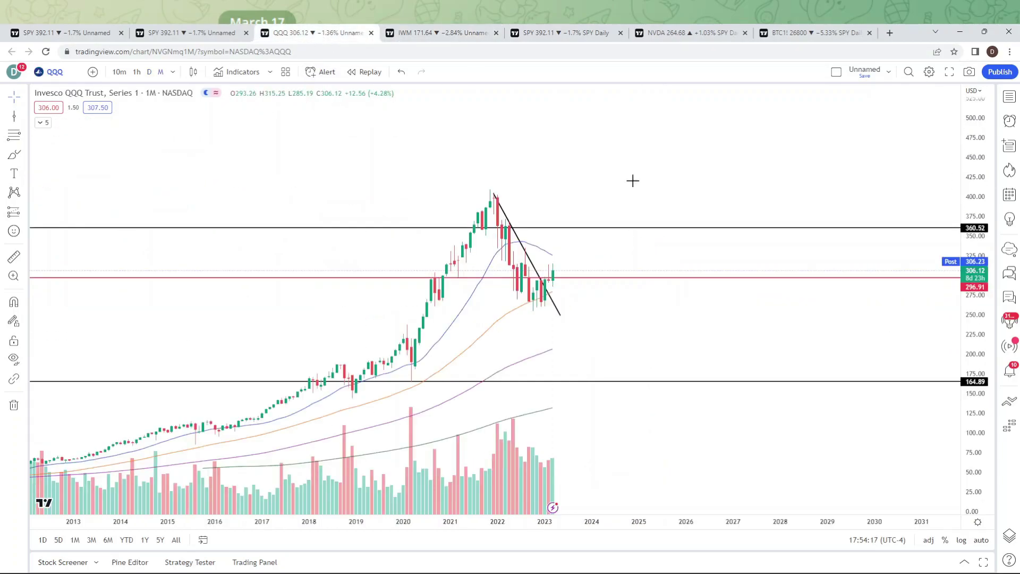
pyautogui.click(148, 72)
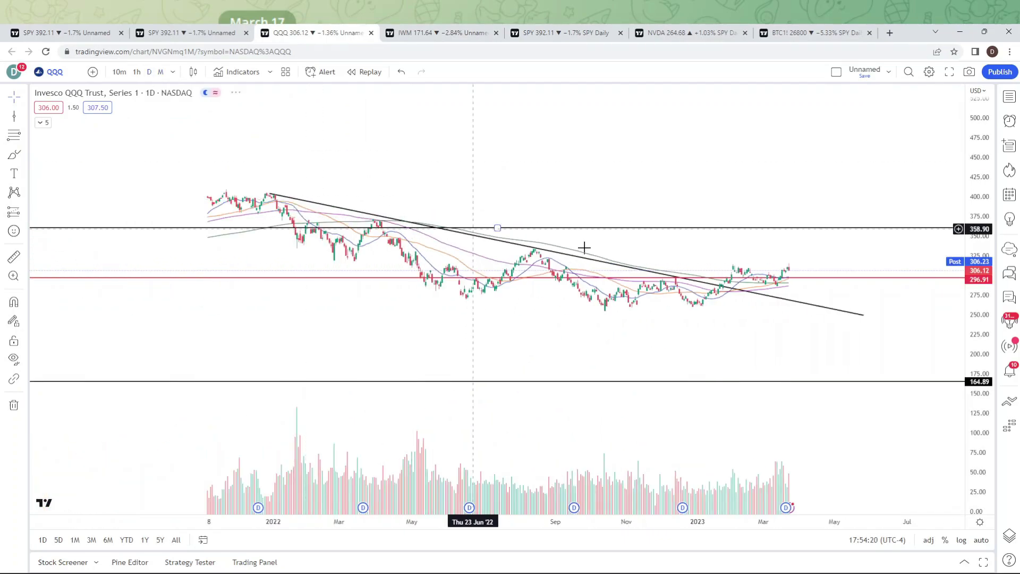
pyautogui.scroll(-3, 875, 175)
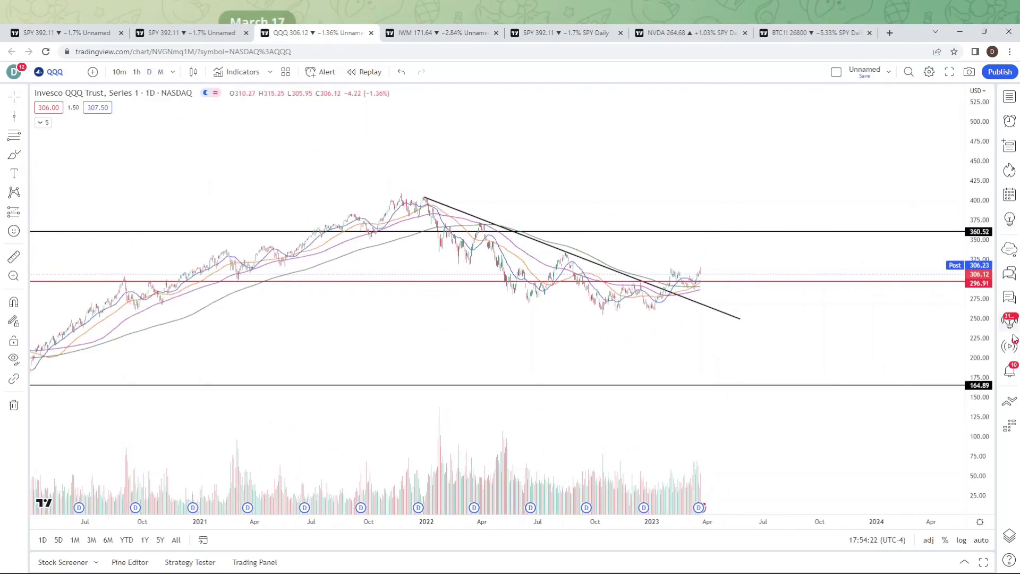
pyautogui.scroll(3, 733, 319)
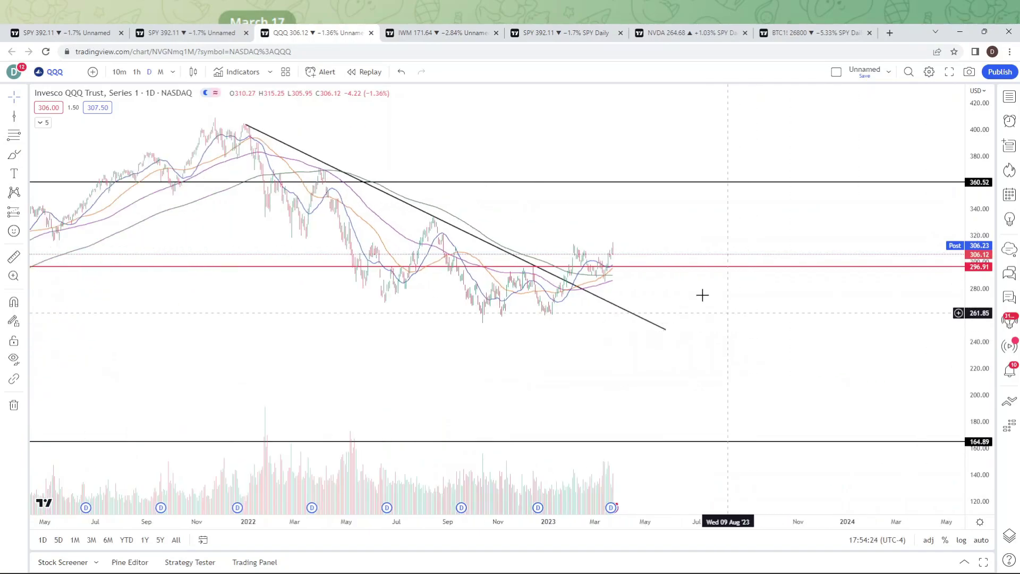
pyautogui.scroll(4, 783, 320)
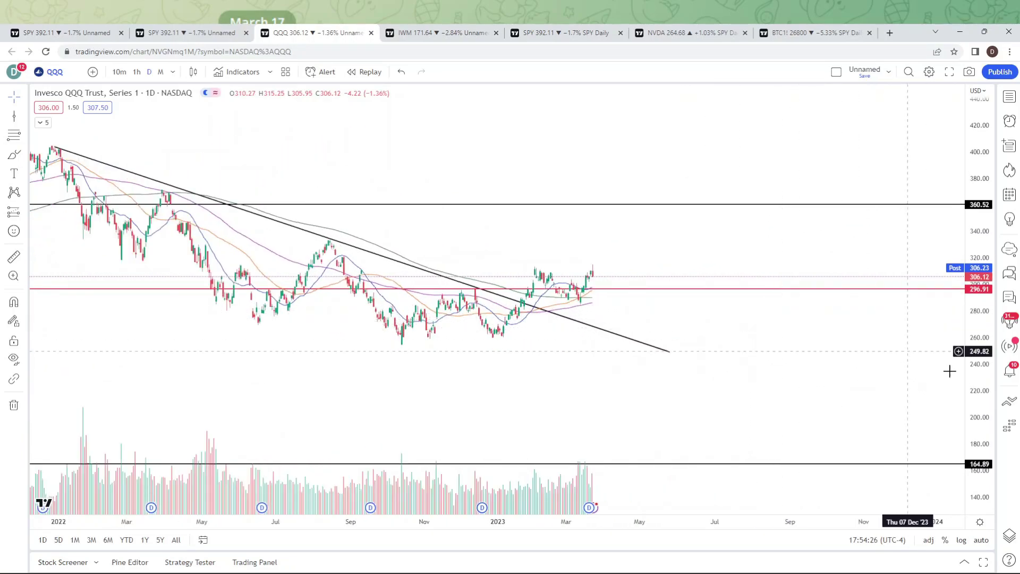
pyautogui.scroll(2, 643, 314)
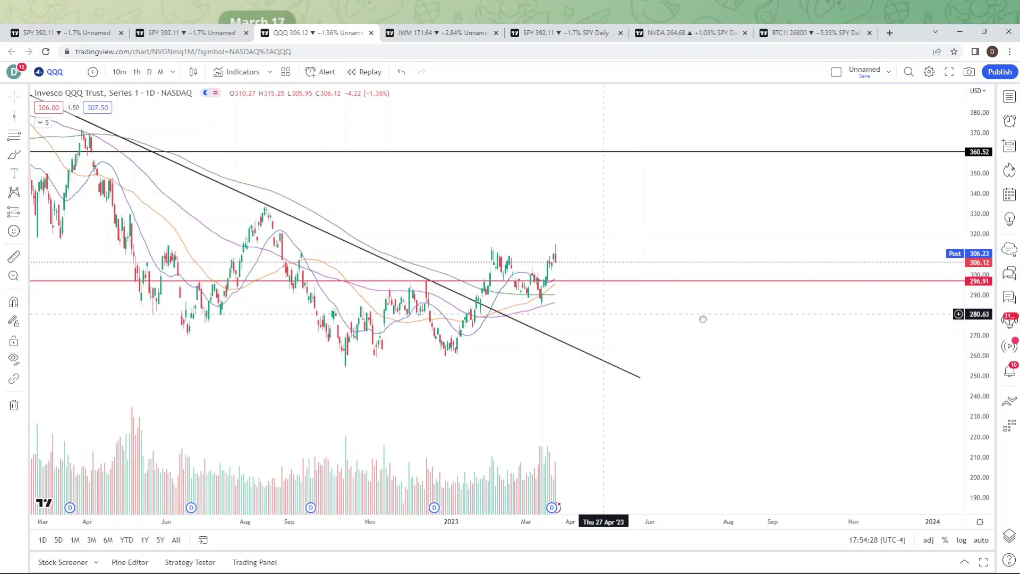
pyautogui.moveTo(673, 318); pyautogui.dragTo(768, 324)
pyautogui.moveTo(562, 309); pyautogui.dragTo(579, 273)
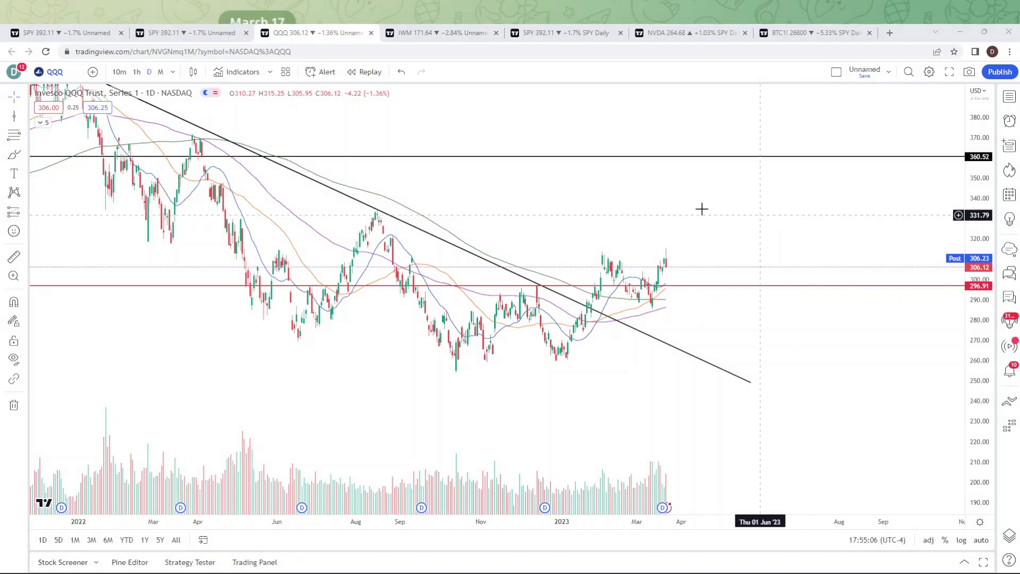
# Step: Compare the daily SPY and QQQ charts, focusing on recent candles relative to their trend lines and horizontal levels
pyautogui.click(102, 35)
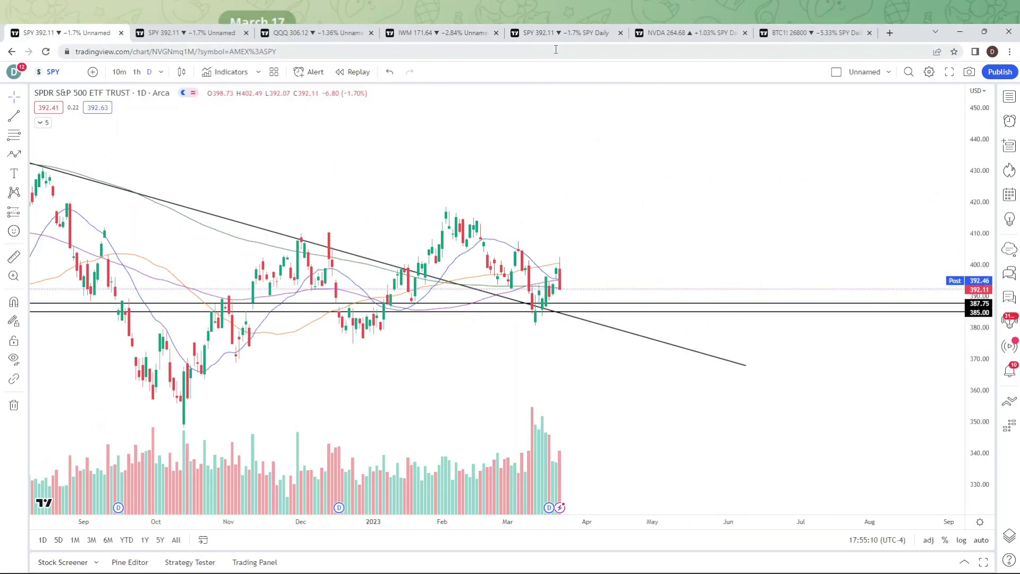
pyautogui.click(318, 33)
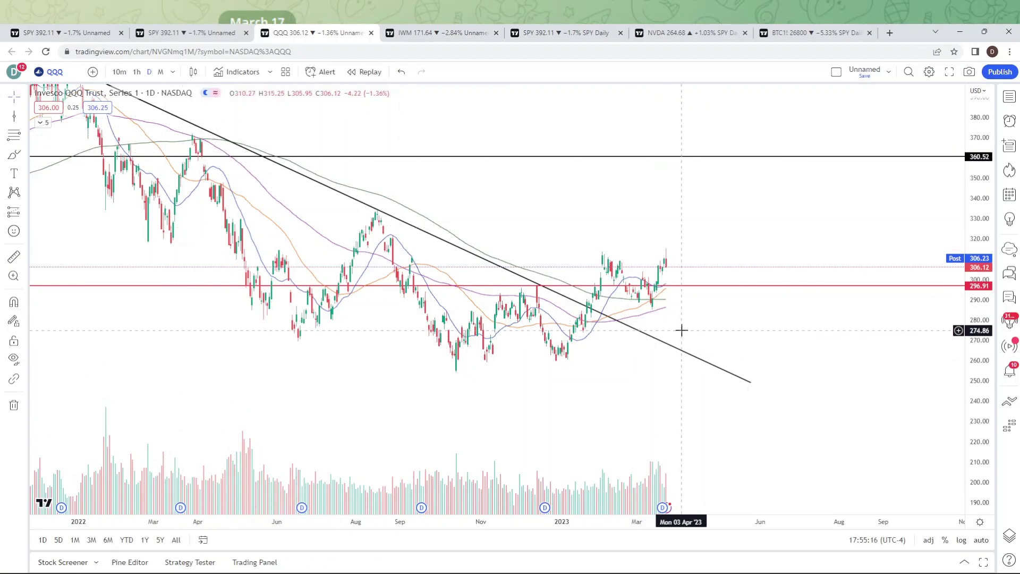
pyautogui.click(88, 38)
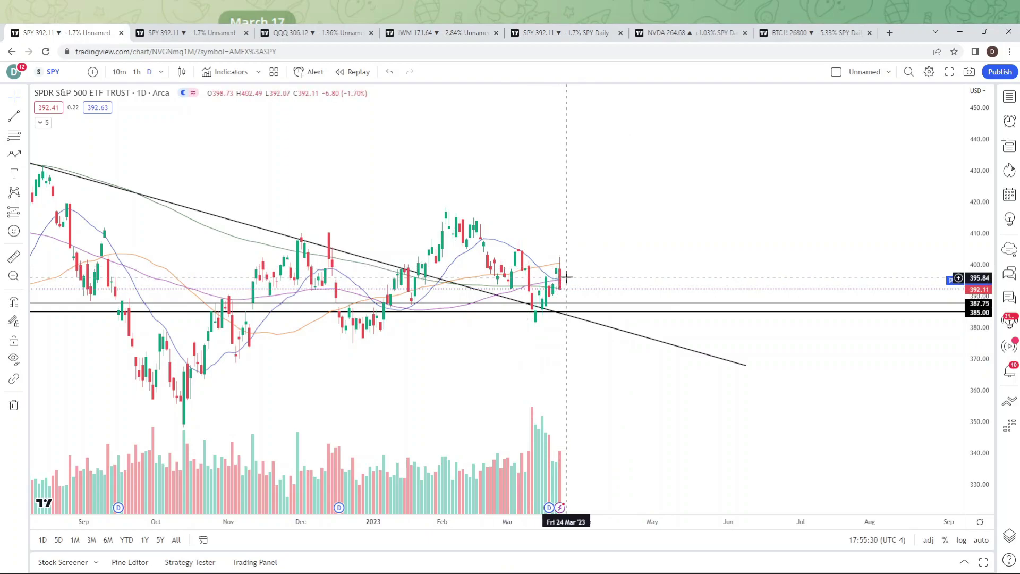
pyautogui.moveTo(635, 273); pyautogui.dragTo(716, 253)
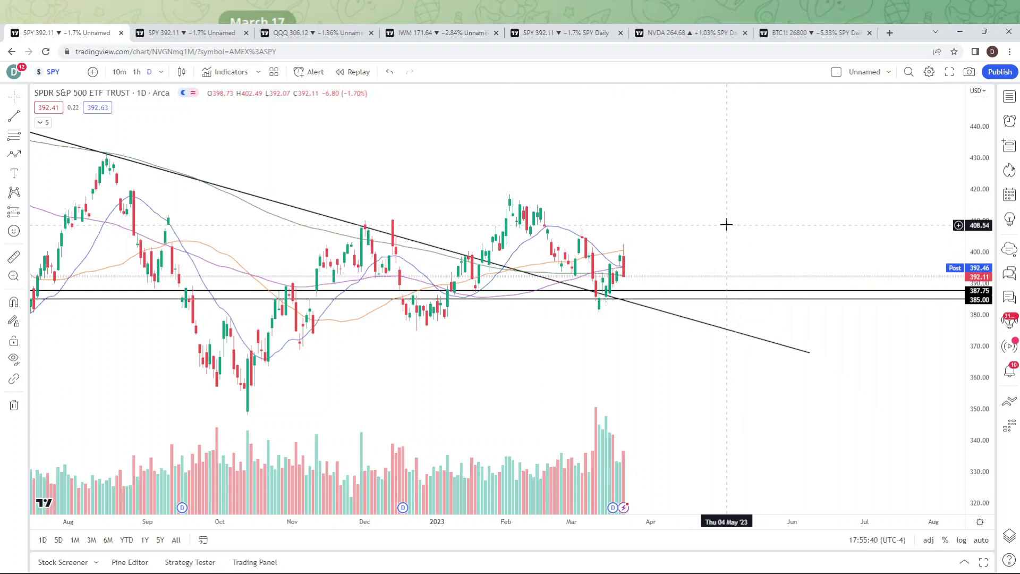
# Step: Open the daily Bitcoin CME futures chart and examine recent candles against the rising channel and horizontal levels
pyautogui.click(827, 35)
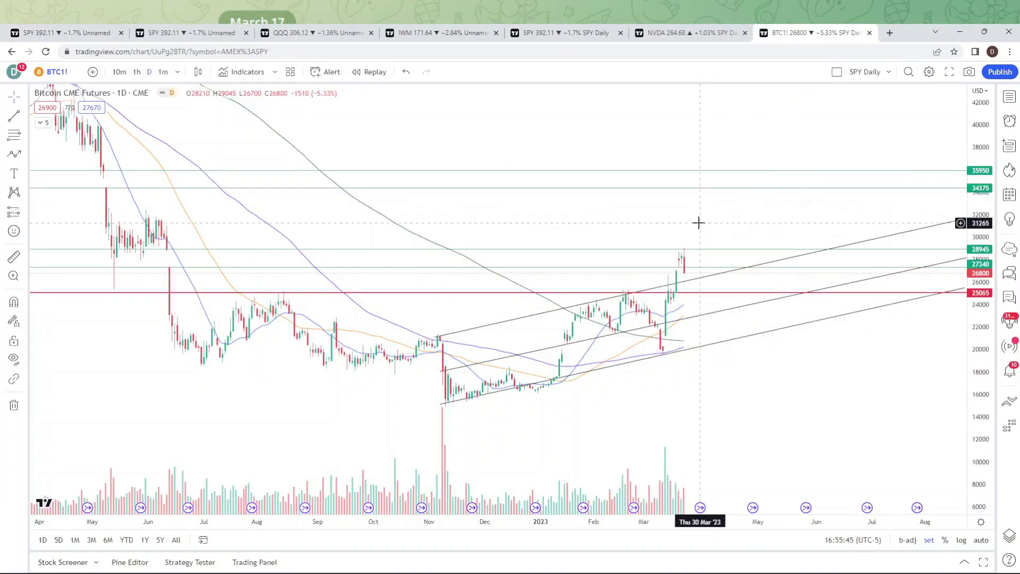
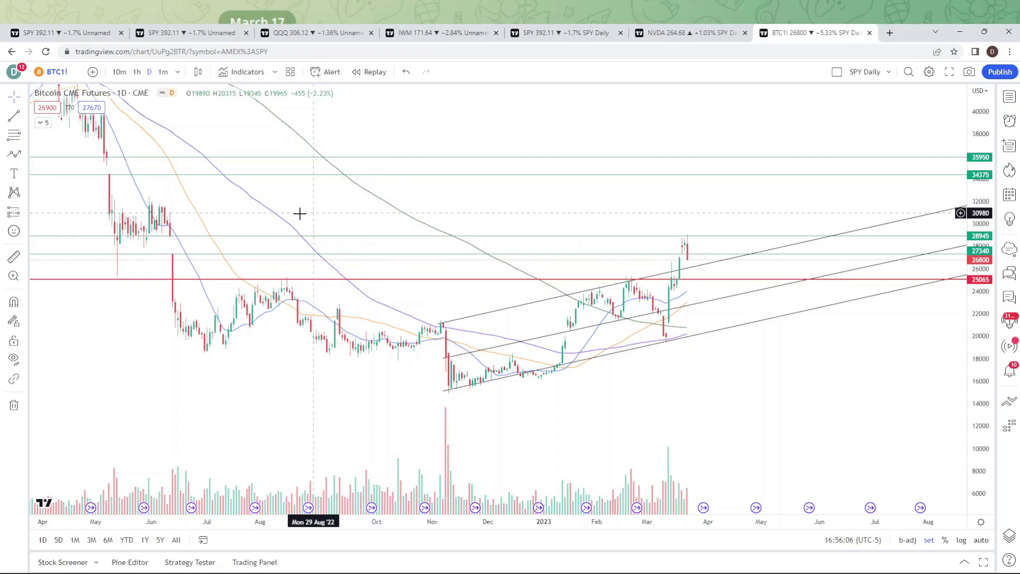
pyautogui.moveTo(710, 225); pyautogui.dragTo(592, 225)
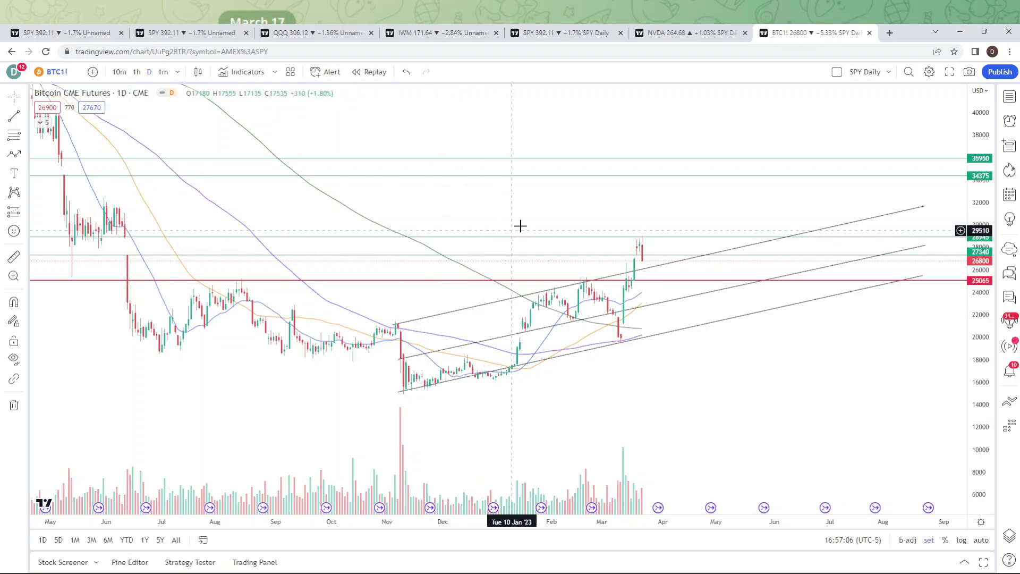
pyautogui.moveTo(674, 207); pyautogui.dragTo(652, 202)
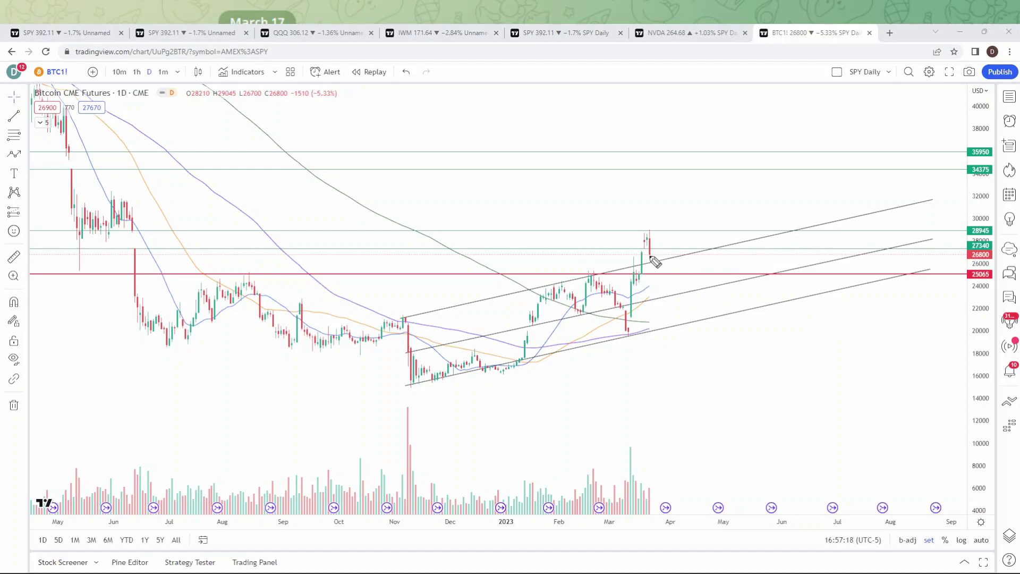
# Step: Sketch an upward zigzag projection from Bitcoin's last candle to about 33000, then undo it
pyautogui.moveTo(651, 258); pyautogui.dragTo(652, 261)
pyautogui.moveTo(652, 254)
pyautogui.mouseDown()
pyautogui.moveTo(659, 268)
pyautogui.moveTo(663, 240)
pyautogui.moveTo(673, 262)
pyautogui.moveTo(679, 226)
pyautogui.moveTo(685, 243)
pyautogui.moveTo(694, 188)
pyautogui.moveTo(687, 192)
pyautogui.moveTo(696, 187)
pyautogui.moveTo(701, 201)
pyautogui.mouseUp()
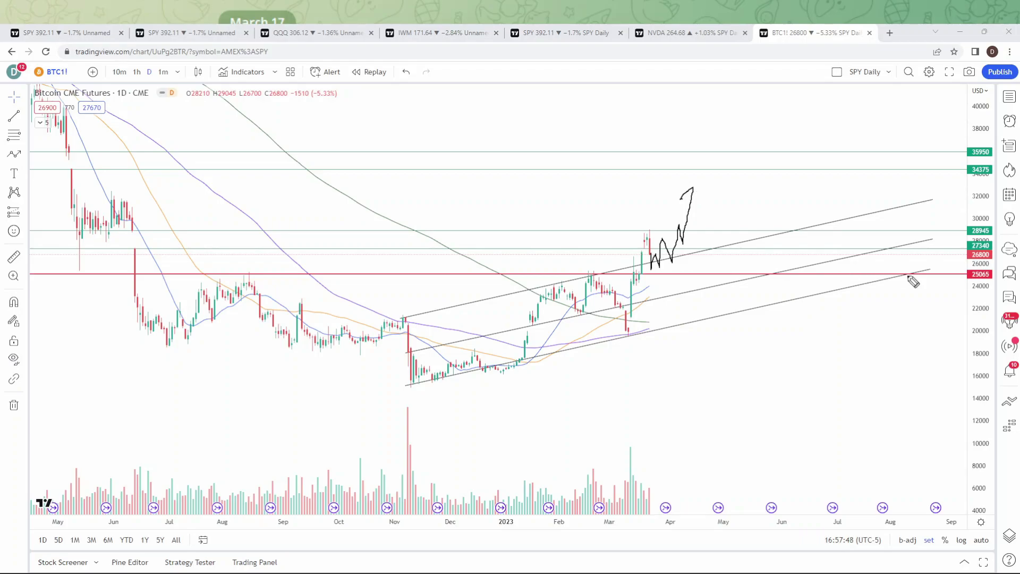
pyautogui.hotkey('ctrl', 'z')
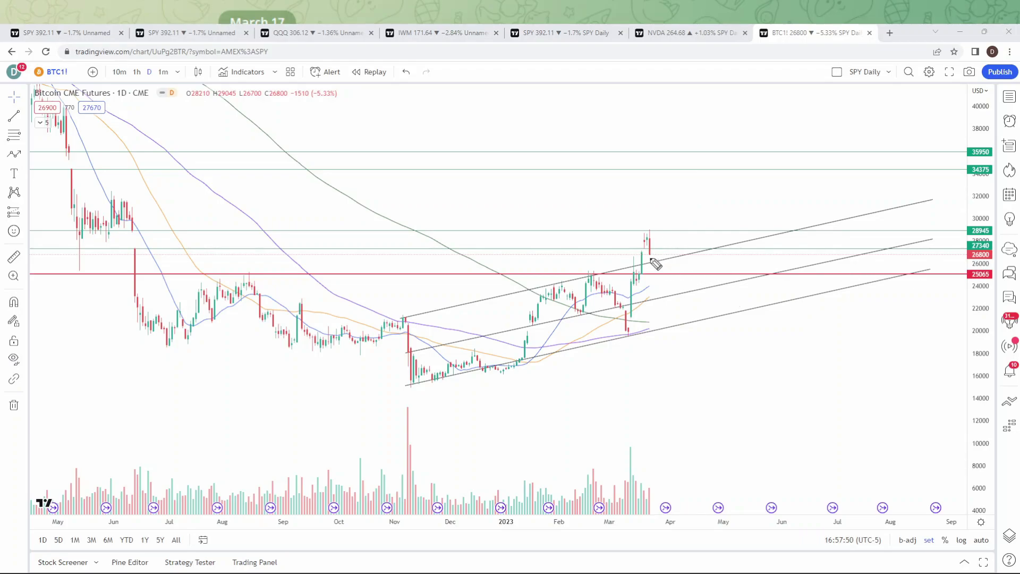
# Step: Sketch a Bitcoin projection dipping to the channel's middle line and then rising to about 33500, and clear it
pyautogui.moveTo(653, 263)
pyautogui.mouseDown()
pyautogui.moveTo(667, 264)
pyautogui.moveTo(674, 291)
pyautogui.mouseUp()
pyautogui.moveTo(674, 293)
pyautogui.mouseDown()
pyautogui.moveTo(682, 275)
pyautogui.moveTo(687, 285)
pyautogui.moveTo(689, 255)
pyautogui.moveTo(699, 269)
pyautogui.moveTo(718, 230)
pyautogui.moveTo(727, 243)
pyautogui.moveTo(739, 180)
pyautogui.mouseUp()
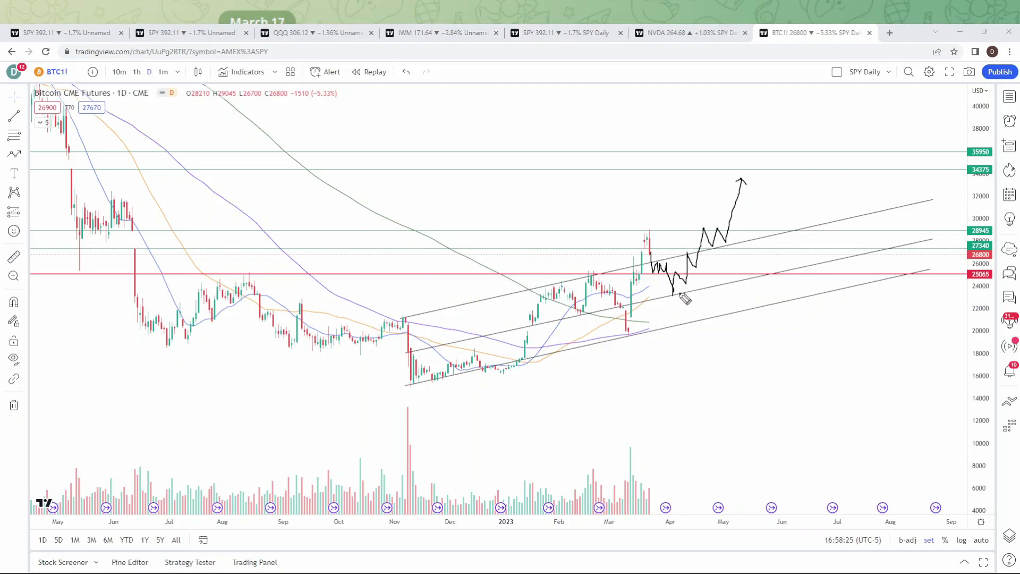
pyautogui.moveTo(613, 326); pyautogui.dragTo(649, 325)
pyautogui.press('e')
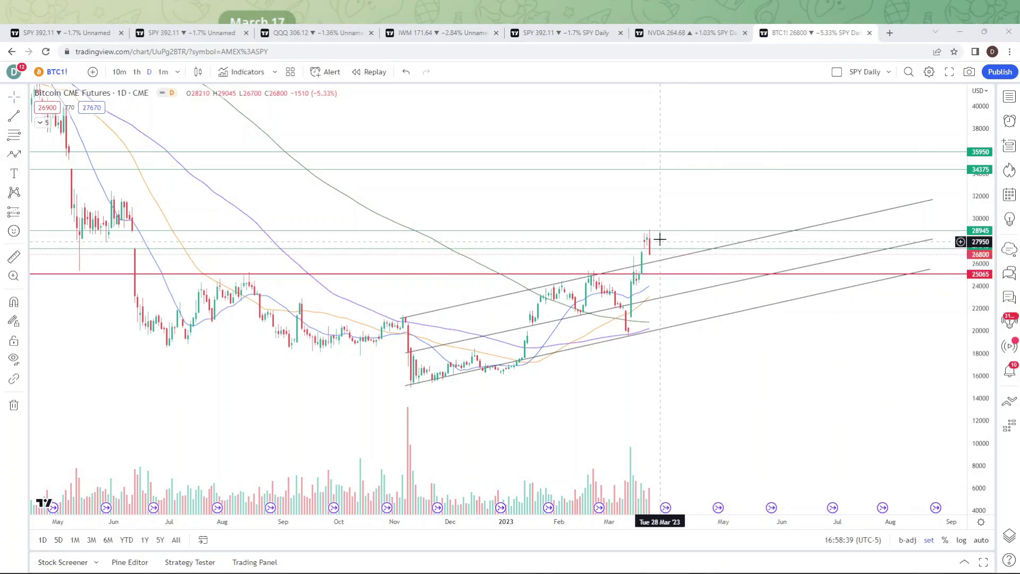
pyautogui.click(659, 298)
pyautogui.click(675, 314)
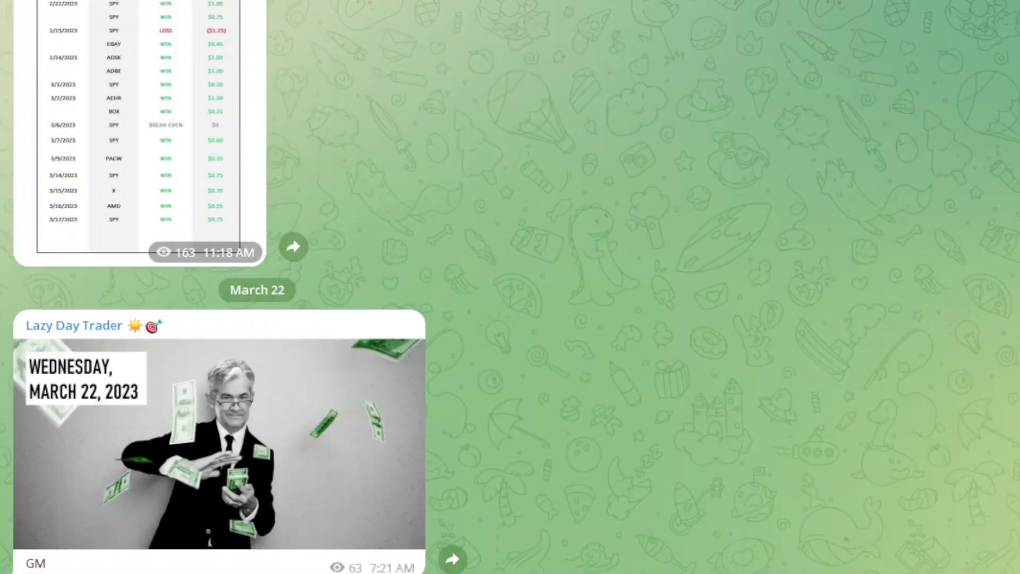
# Step: Switch to the Telegram trading channel and read the March 22 post about the FOMC announcement day
pyautogui.scroll(5, 219, 287)
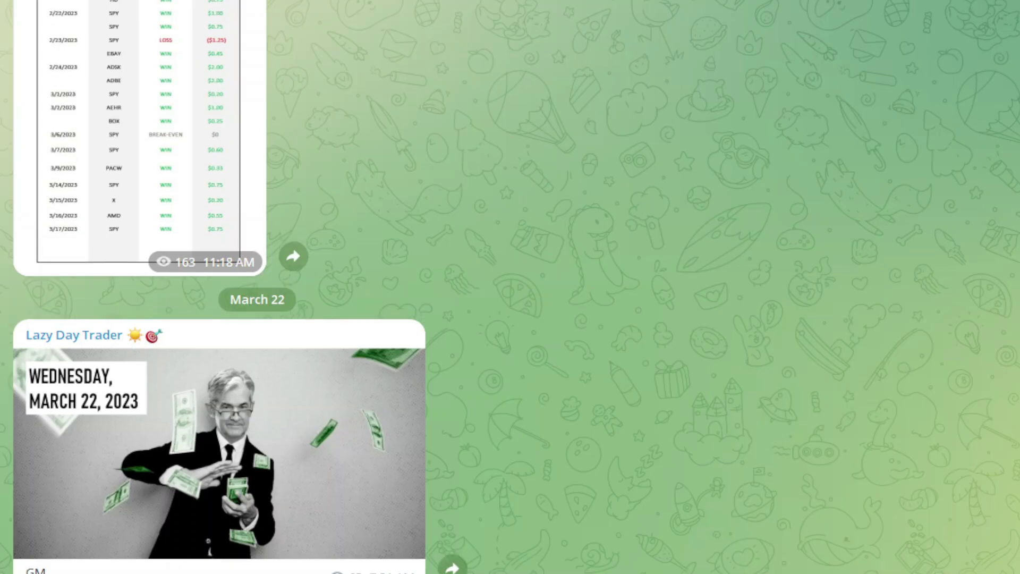
pyautogui.scroll(-4, 219, 287)
pyautogui.scroll(-3, 219, 287)
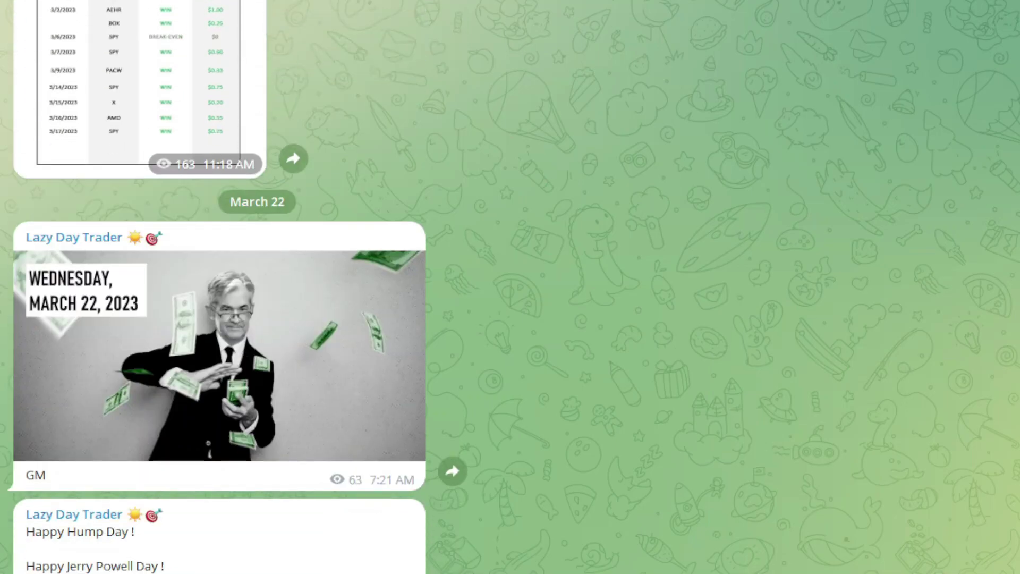
pyautogui.scroll(-10, 219, 287)
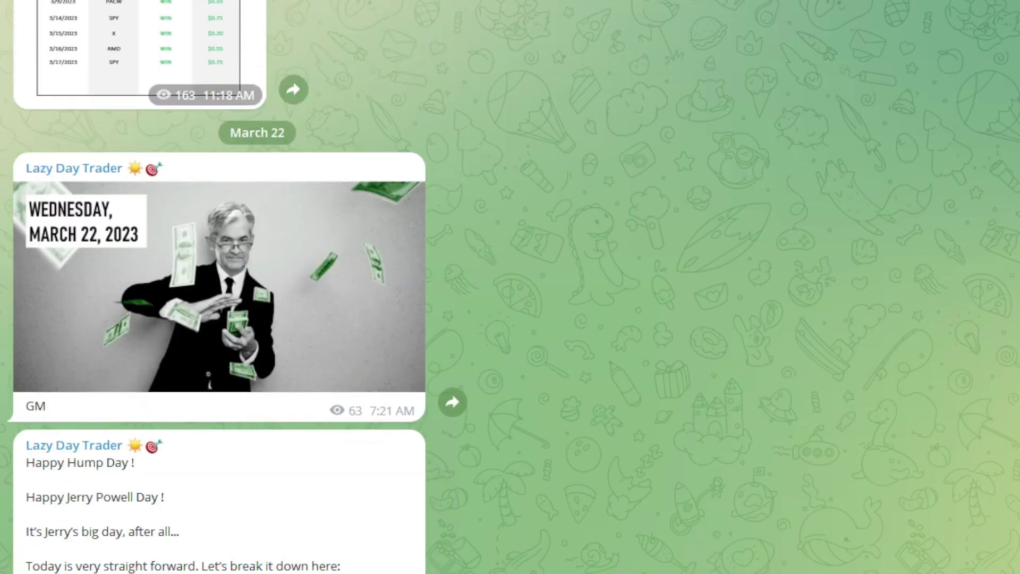
pyautogui.scroll(-1, 219, 287)
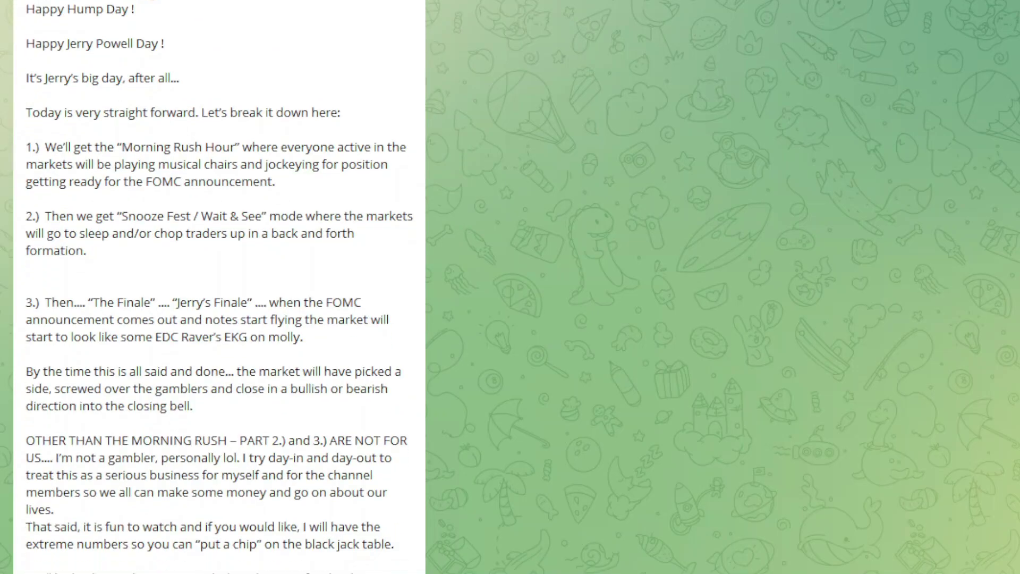
pyautogui.scroll(1, 219, 287)
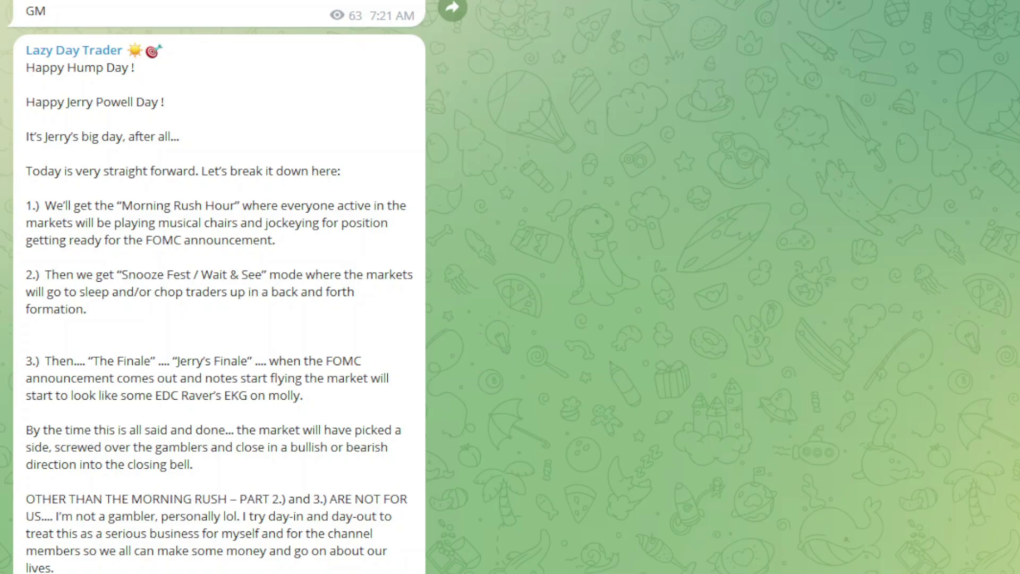
pyautogui.scroll(-1, 219, 287)
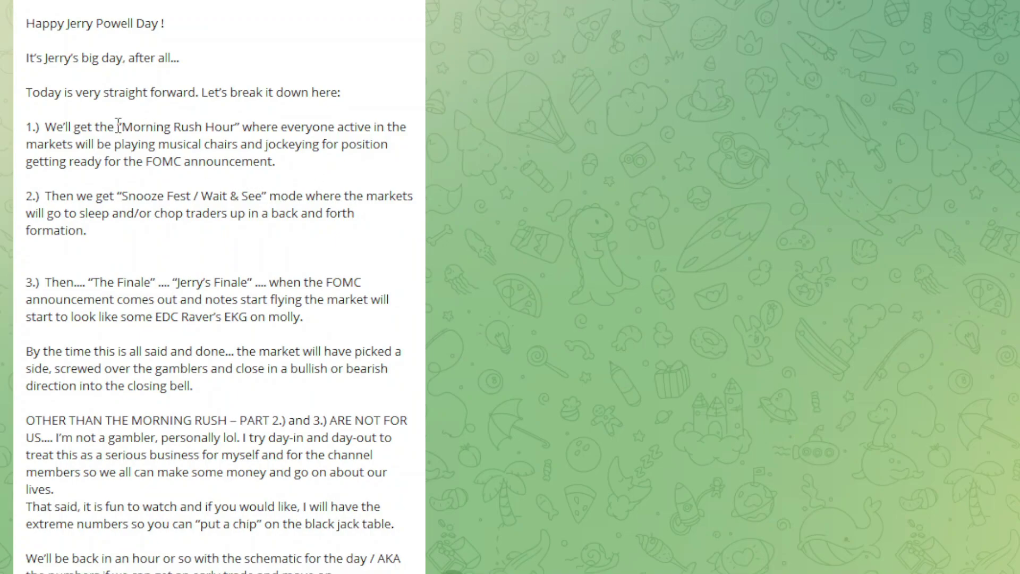
# Step: Highlight the phrases "Morning Rush Hour" and "Snooze Fest / Wait & See" while reading the day's outline
pyautogui.moveTo(118, 126); pyautogui.dragTo(243, 133)
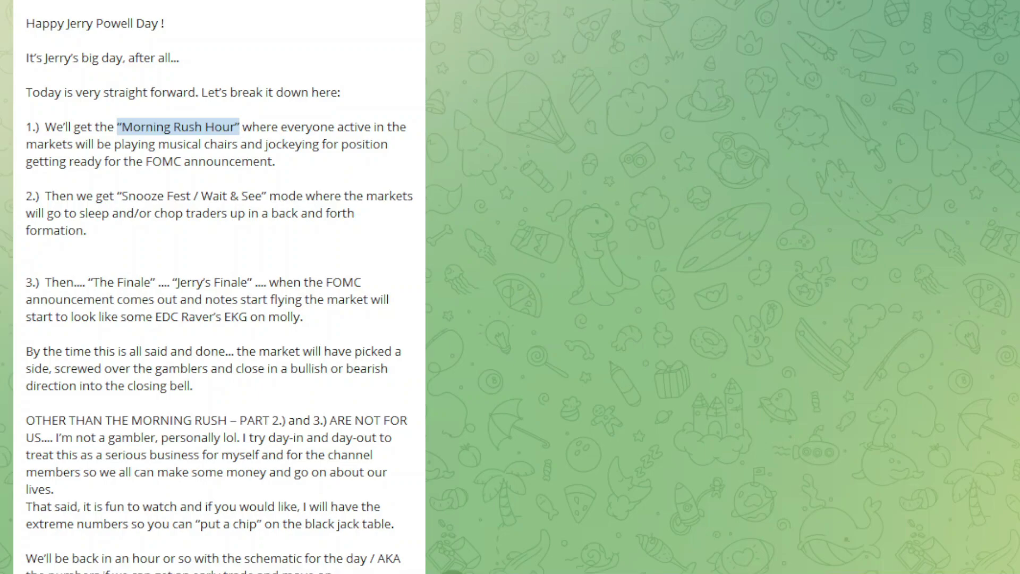
pyautogui.moveTo(276, 162); pyautogui.dragTo(153, 166)
pyautogui.click(234, 186)
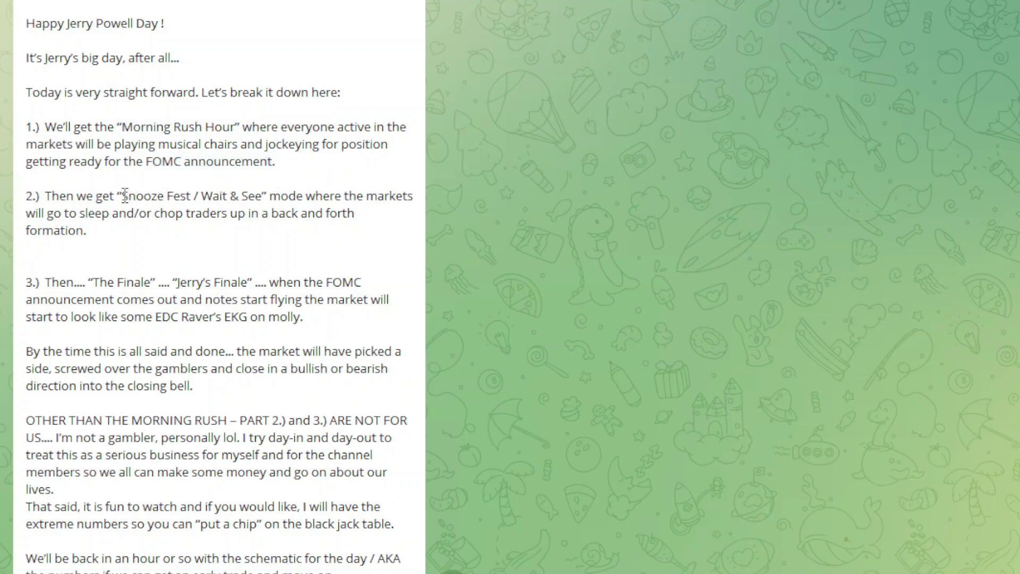
pyautogui.moveTo(124, 196); pyautogui.dragTo(254, 192)
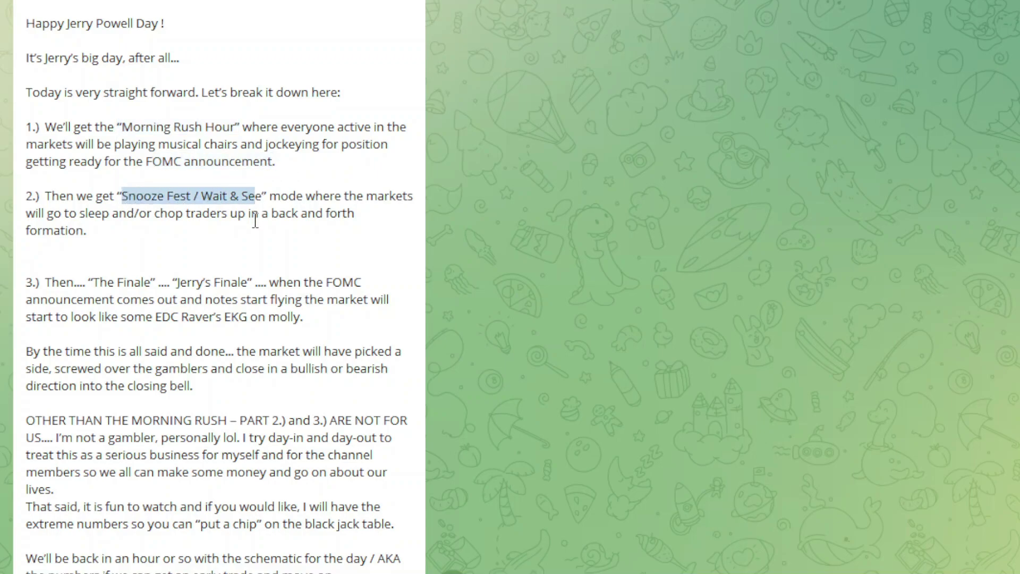
# Step: Highlight the text starting at "The Finale" in part 3 while reading the FOMC announcement outline
pyautogui.click(140, 291)
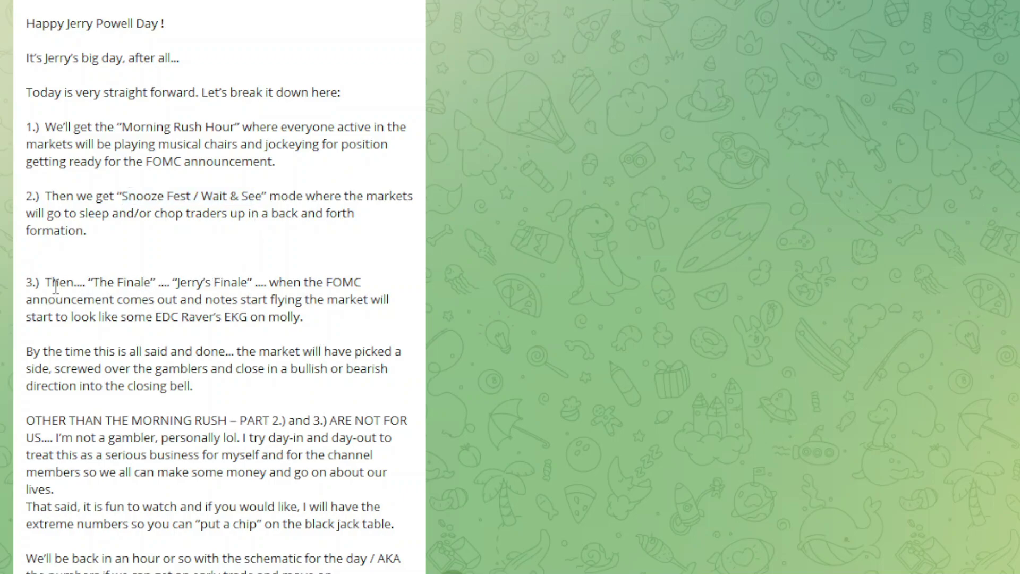
pyautogui.moveTo(86, 284); pyautogui.dragTo(256, 310)
pyautogui.click(259, 308)
pyautogui.click(237, 365)
# Step: Read on through the pre-market set-ups post and the SPY pivot messages down to the 397 long-scalp level
pyautogui.scroll(-8, 219, 287)
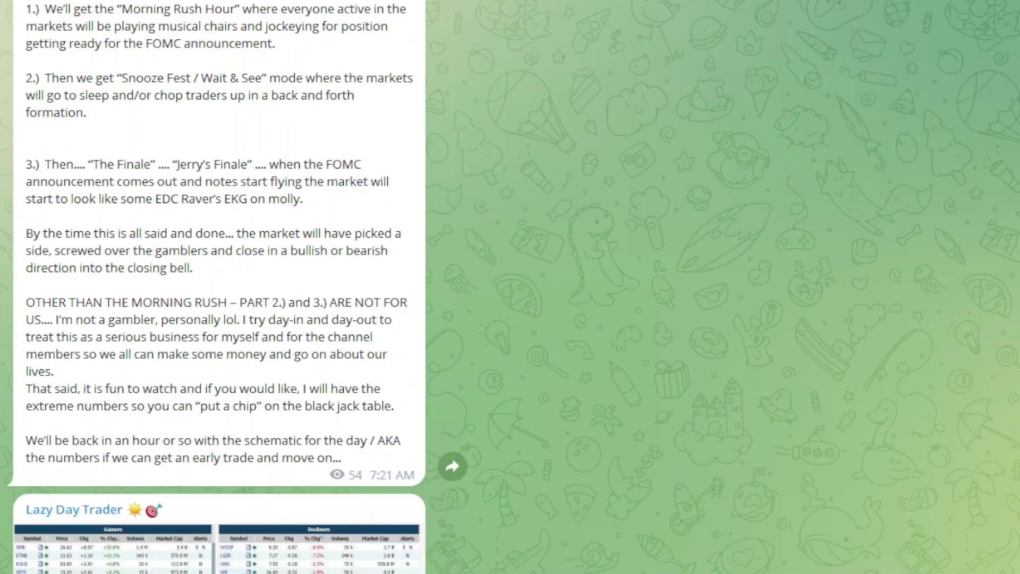
pyautogui.scroll(-7, 219, 287)
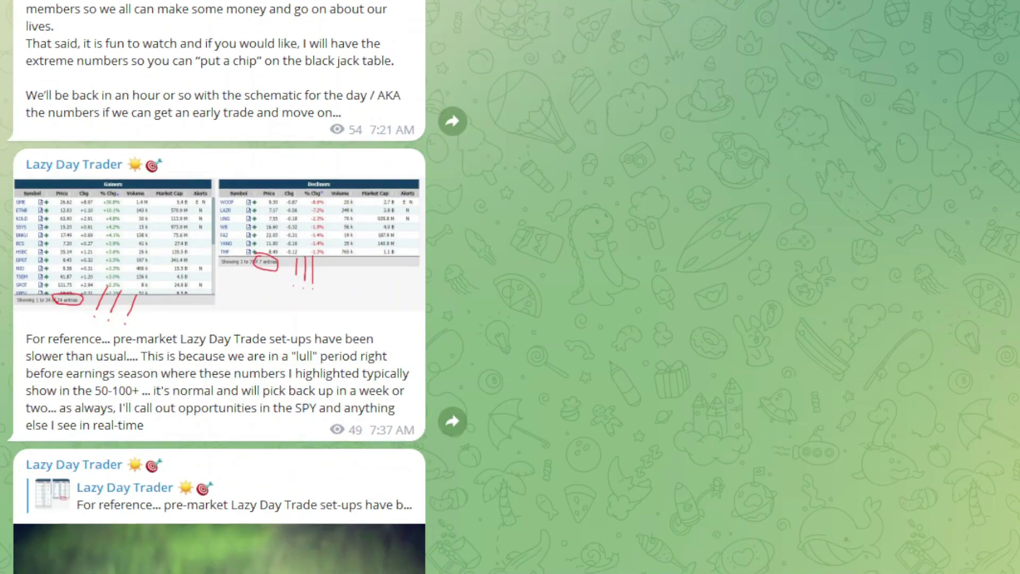
pyautogui.scroll(-2, 219, 287)
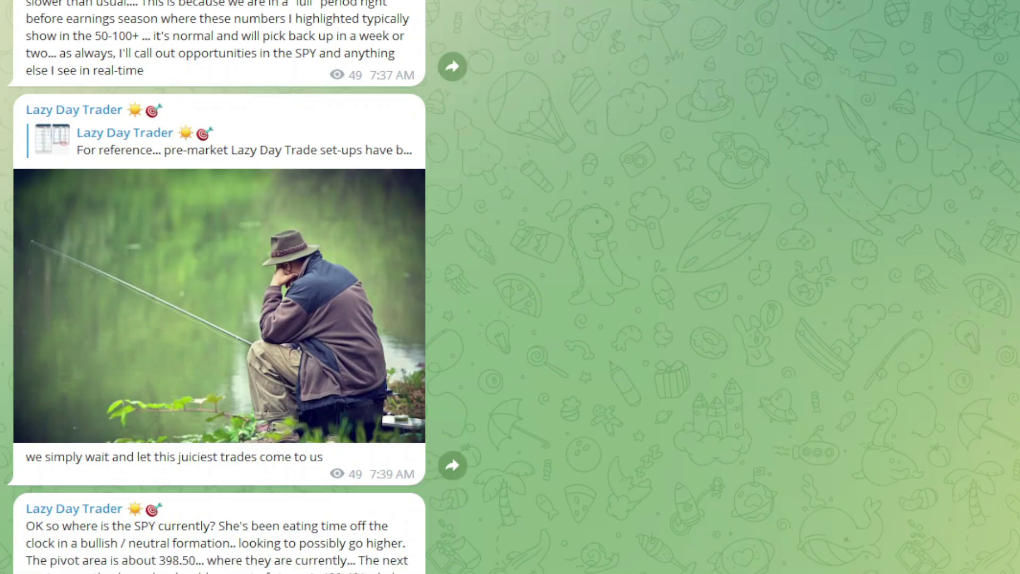
pyautogui.scroll(-7, 188, 316)
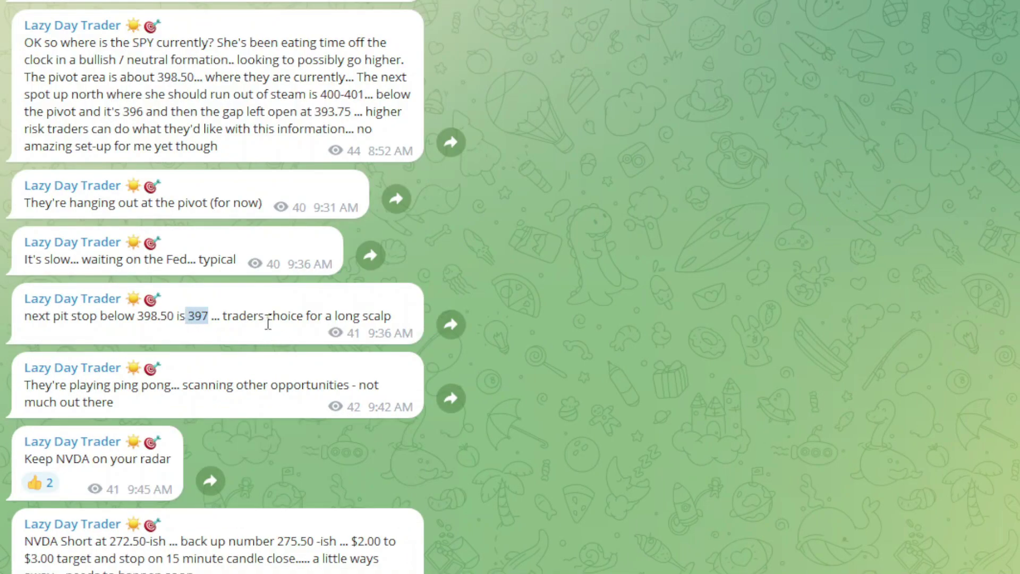
# Step: Switch to TradingView and examine SPY's one-minute price action around the 397.00 line
pyautogui.click(269, 324)
pyautogui.hotkey('alt', 'Tab')
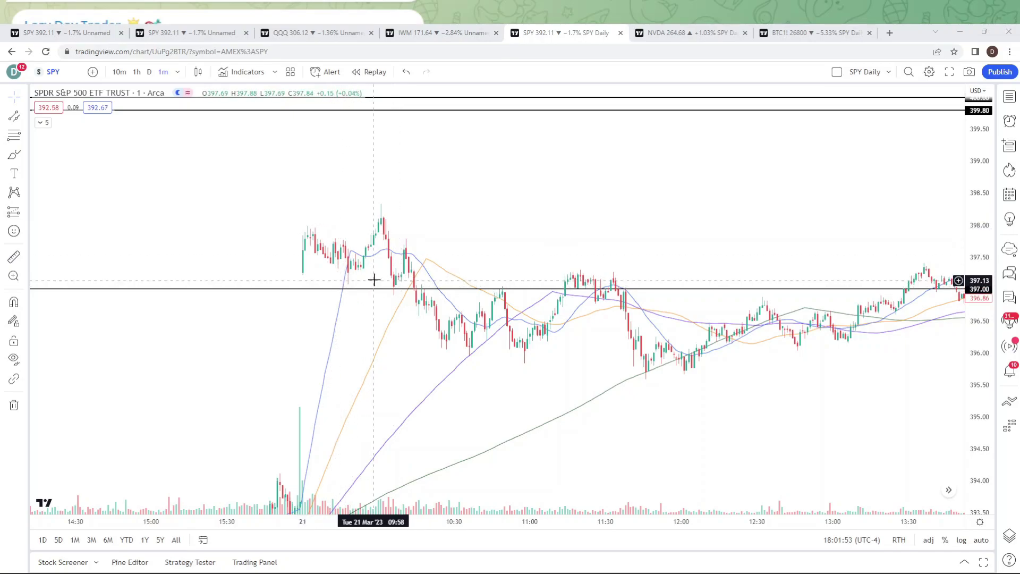
pyautogui.moveTo(378, 284); pyautogui.dragTo(385, 292)
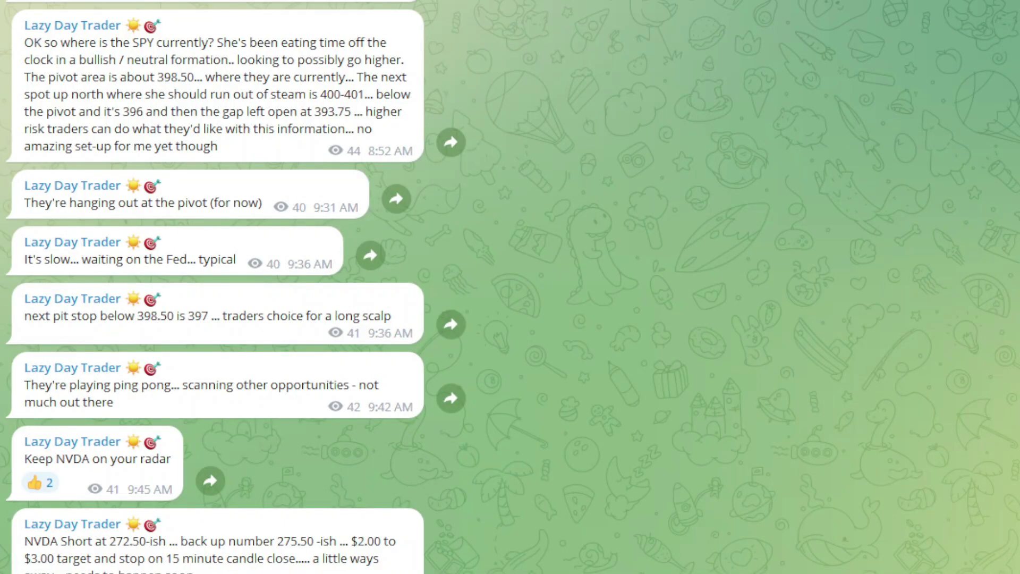
# Step: Return to the Telegram channel, read the NVDA short messages, and enlarge the Day Trade Alert table before closing it
pyautogui.scroll(1, 216, 287)
pyautogui.scroll(-4, 215, 287)
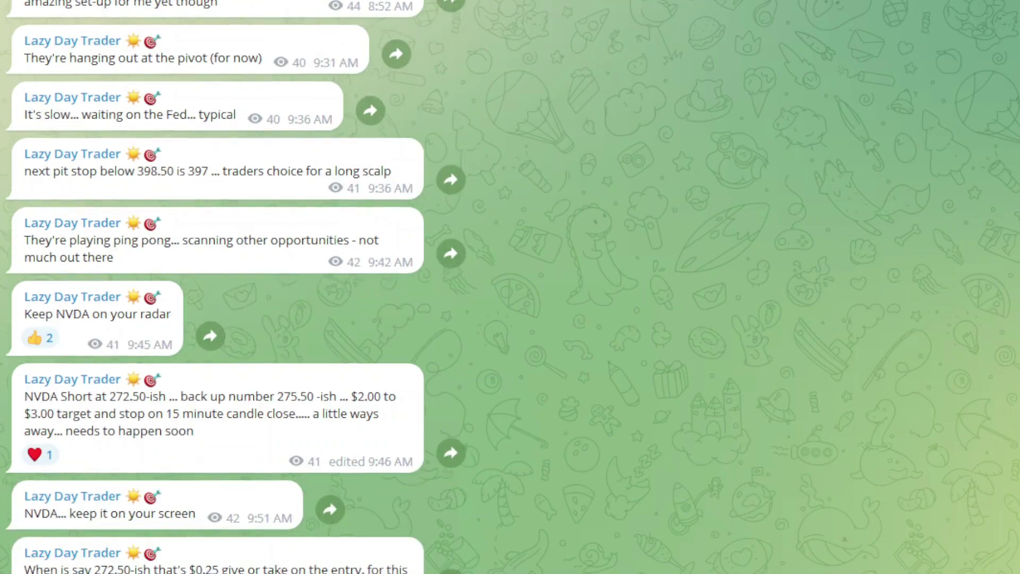
pyautogui.scroll(-1, 216, 287)
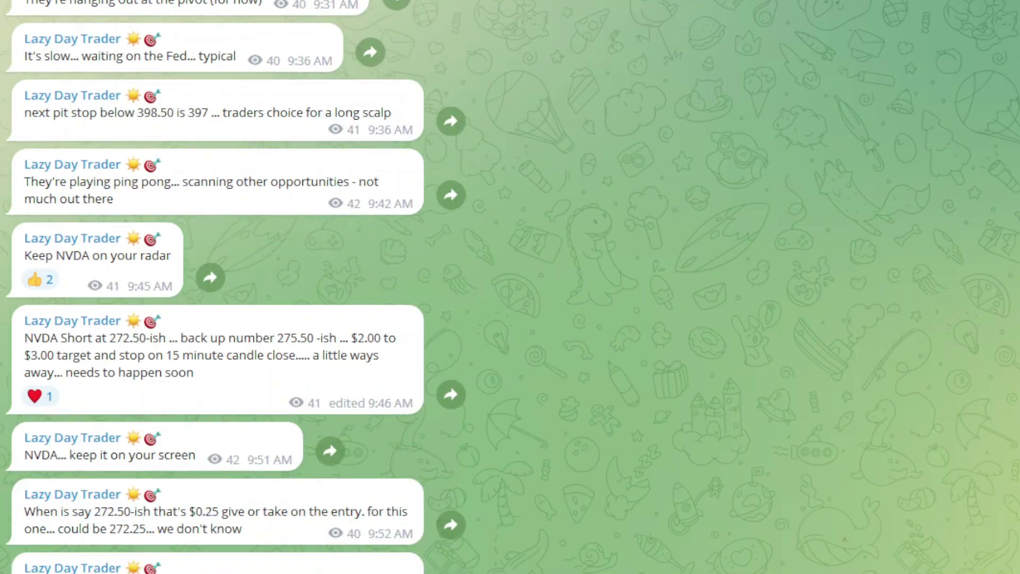
pyautogui.scroll(-7, 215, 287)
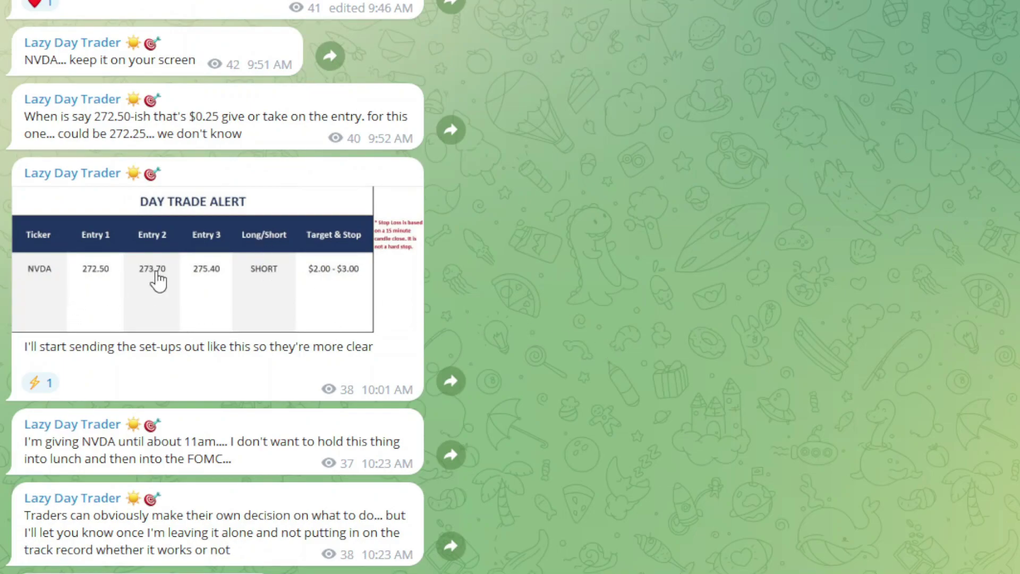
pyautogui.click(203, 237)
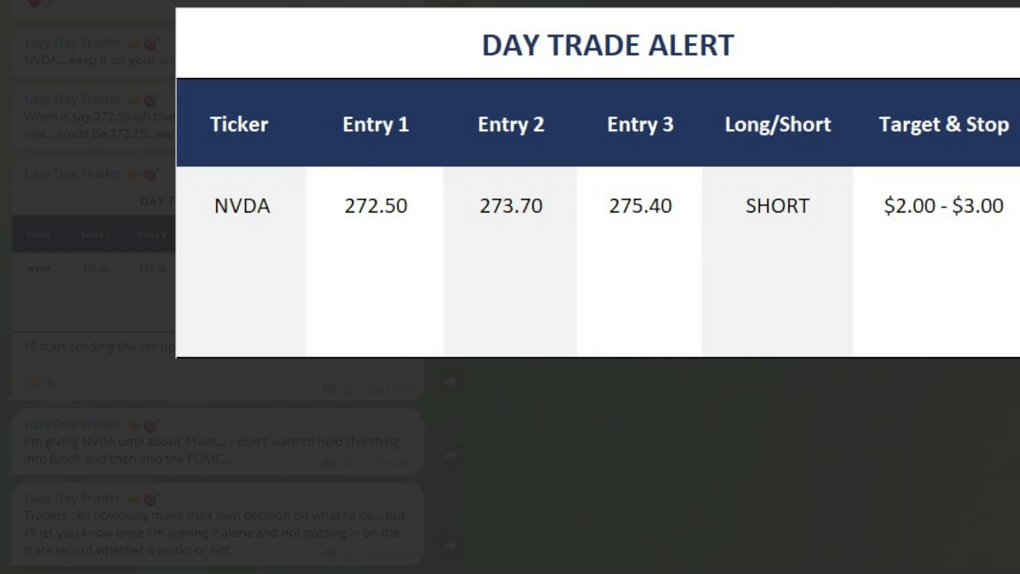
pyautogui.click(626, 394)
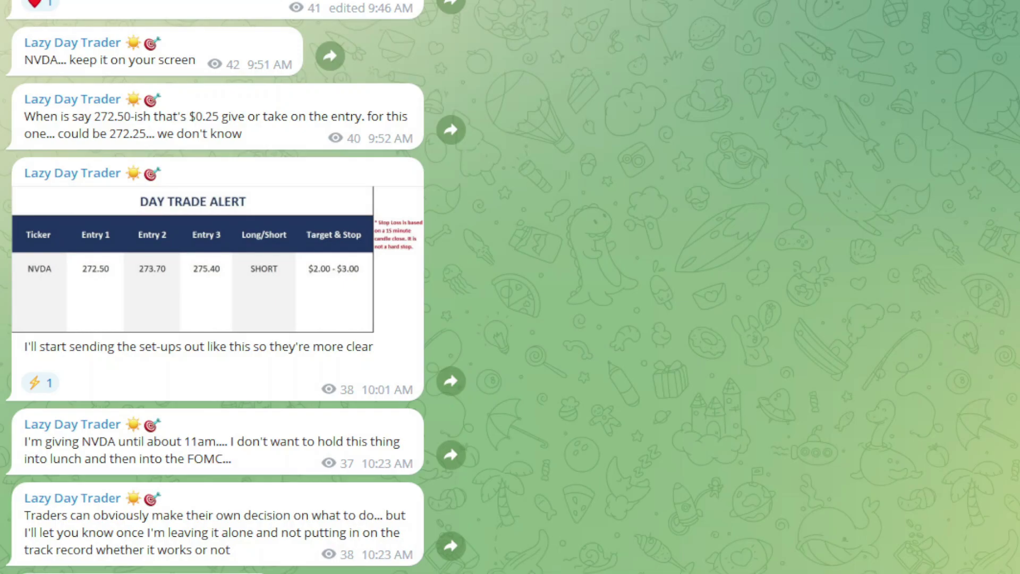
# Step: Switch to the NVDA chart in TradingView and examine March 22 price action against the 272.50, 273.70 and 275.40 entry lines
pyautogui.hotkey('alt', 'Tab')
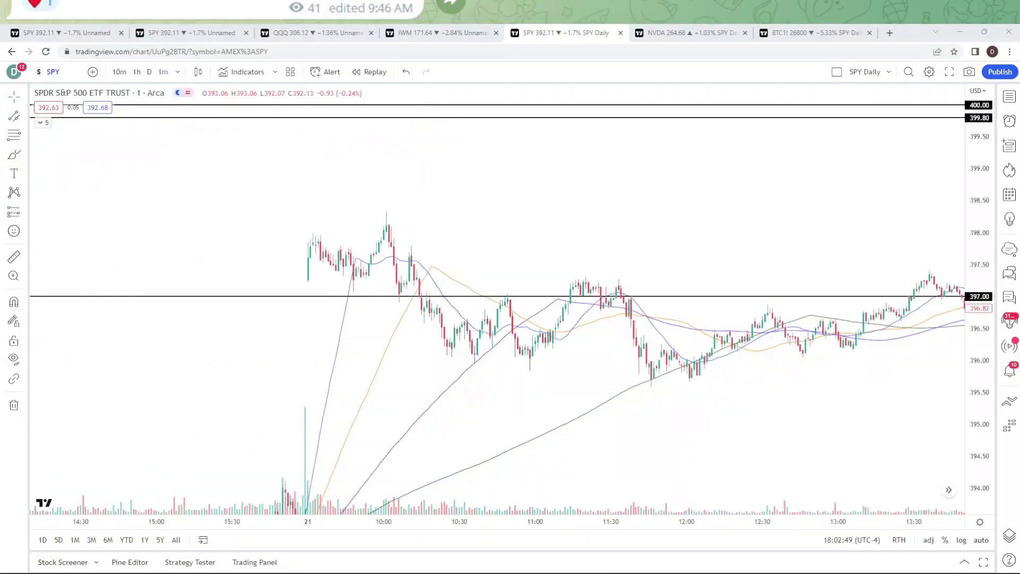
pyautogui.click(709, 36)
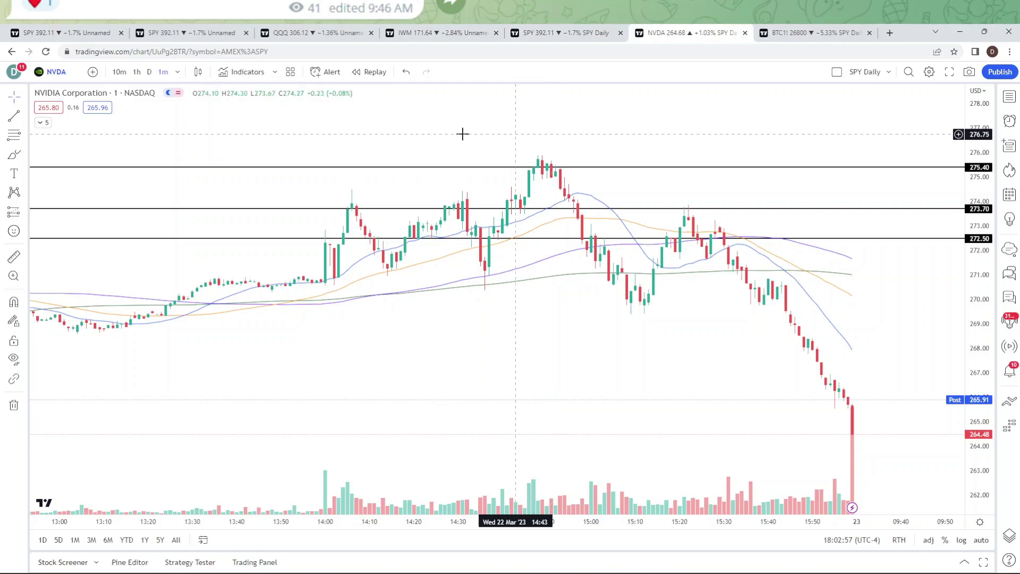
pyautogui.scroll(-4, 454, 139)
pyautogui.scroll(-1, 446, 181)
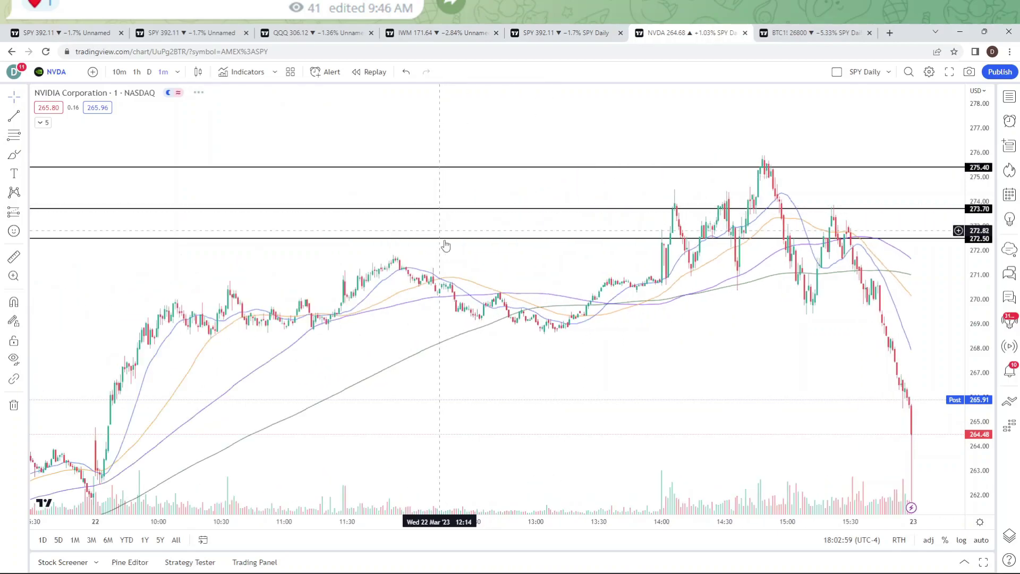
pyautogui.scroll(-2, 372, 277)
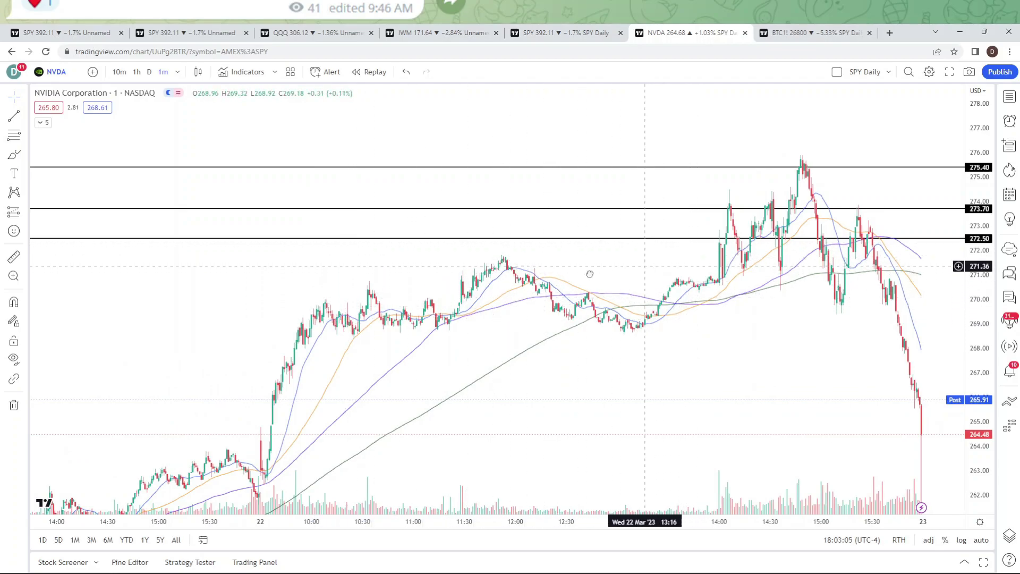
pyautogui.hscroll(5, 643, 270)
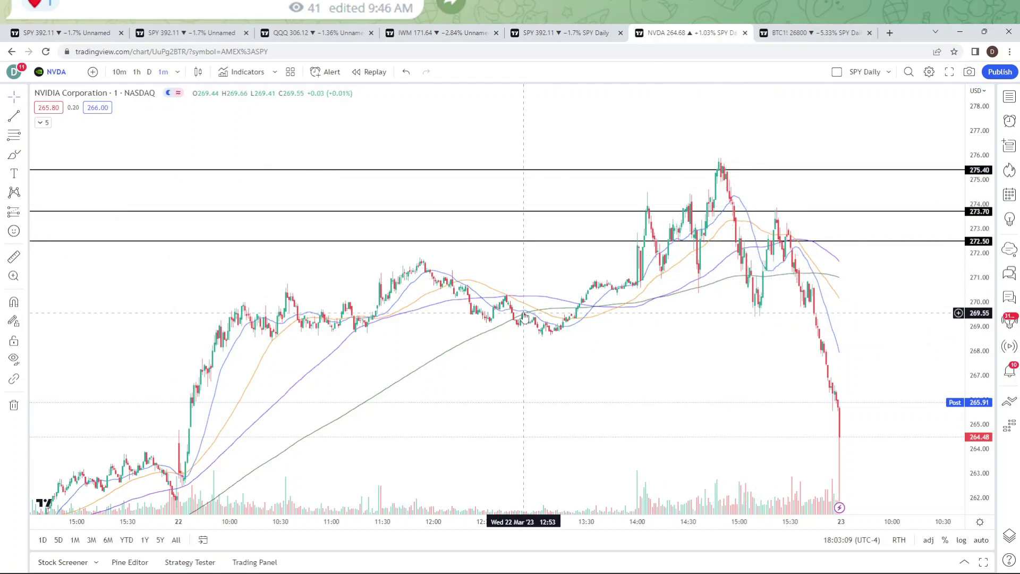
pyautogui.scroll(2, 405, 281)
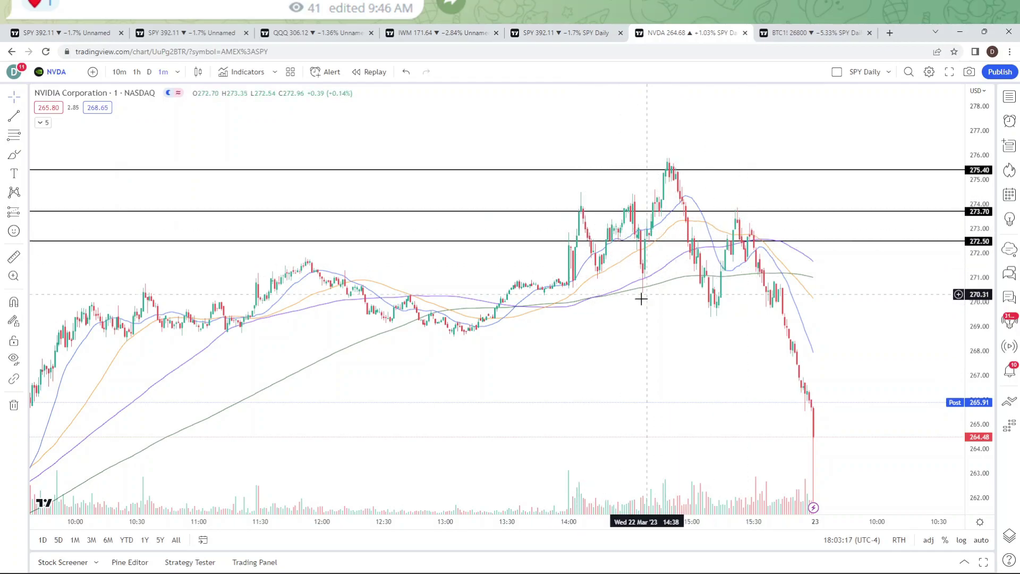
pyautogui.scroll(5, 499, 327)
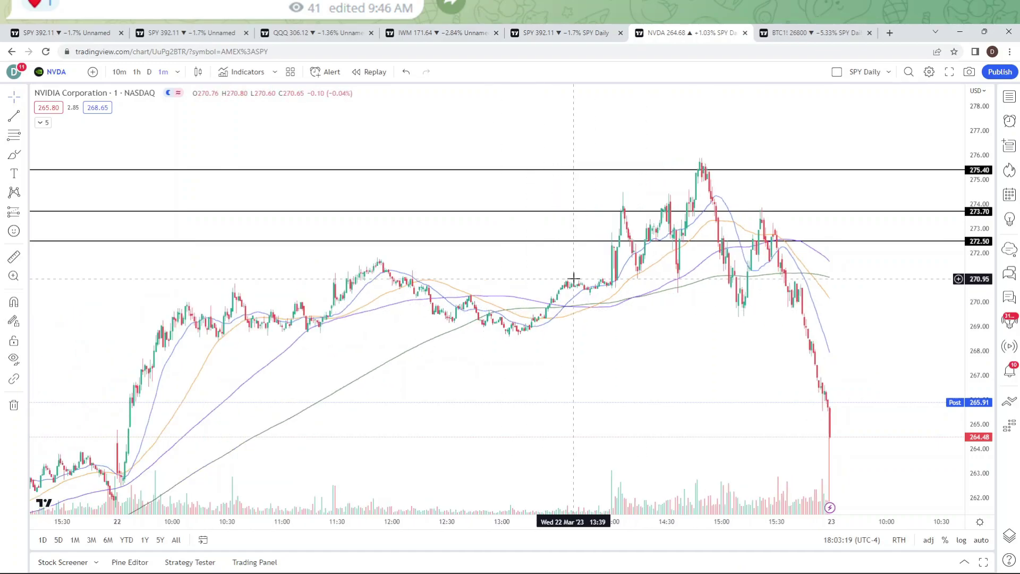
# Step: Examine NVDA's post-14:00 swings in close-up, comparing the three entry lines with the decline into the close
pyautogui.moveTo(643, 357); pyautogui.dragTo(735, 355)
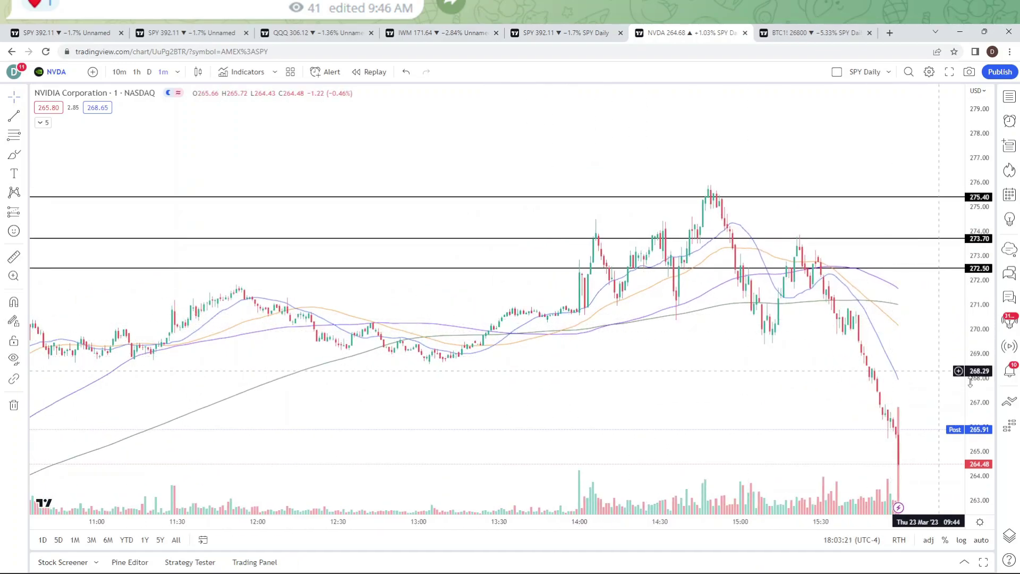
pyautogui.moveTo(988, 384); pyautogui.dragTo(990, 346)
pyautogui.scroll(6, 585, 335)
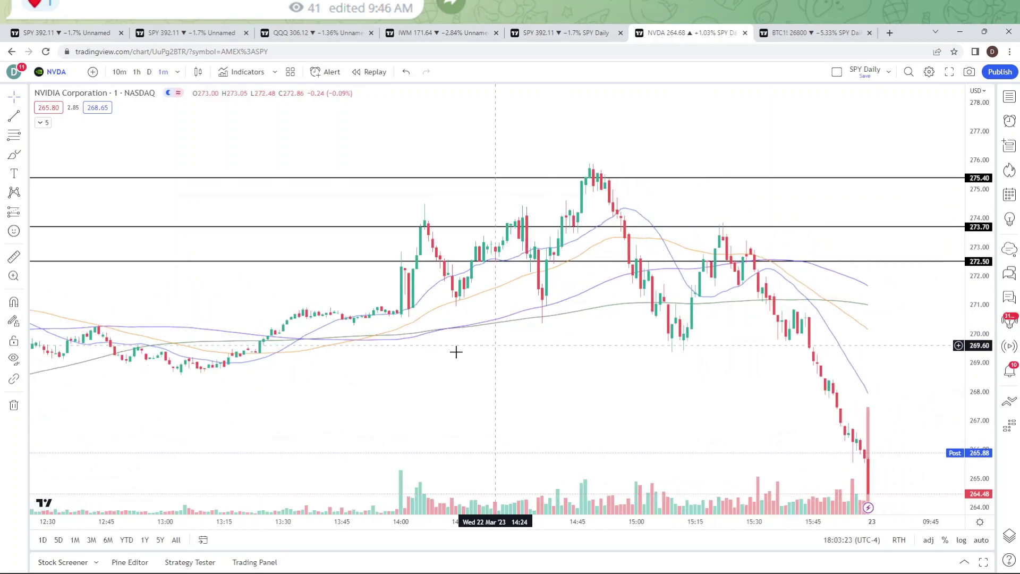
pyautogui.moveTo(516, 357); pyautogui.dragTo(588, 364)
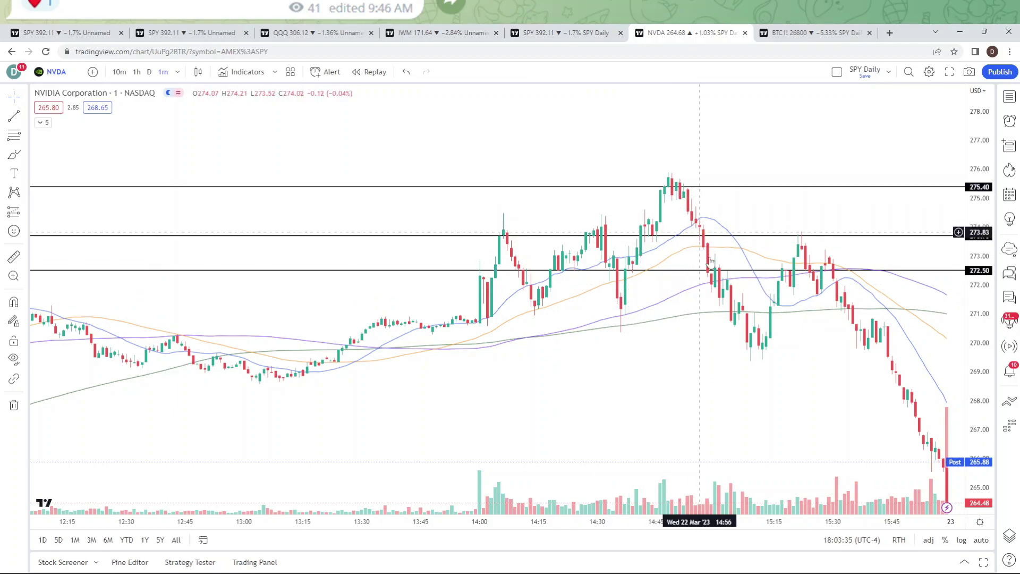
pyautogui.moveTo(790, 353); pyautogui.dragTo(649, 272)
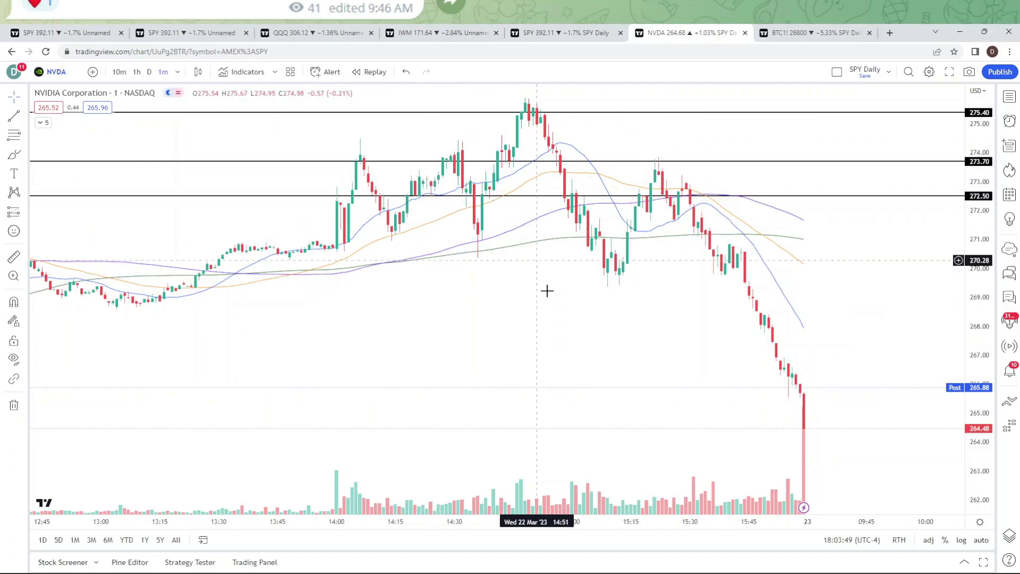
pyautogui.moveTo(590, 355); pyautogui.dragTo(580, 349)
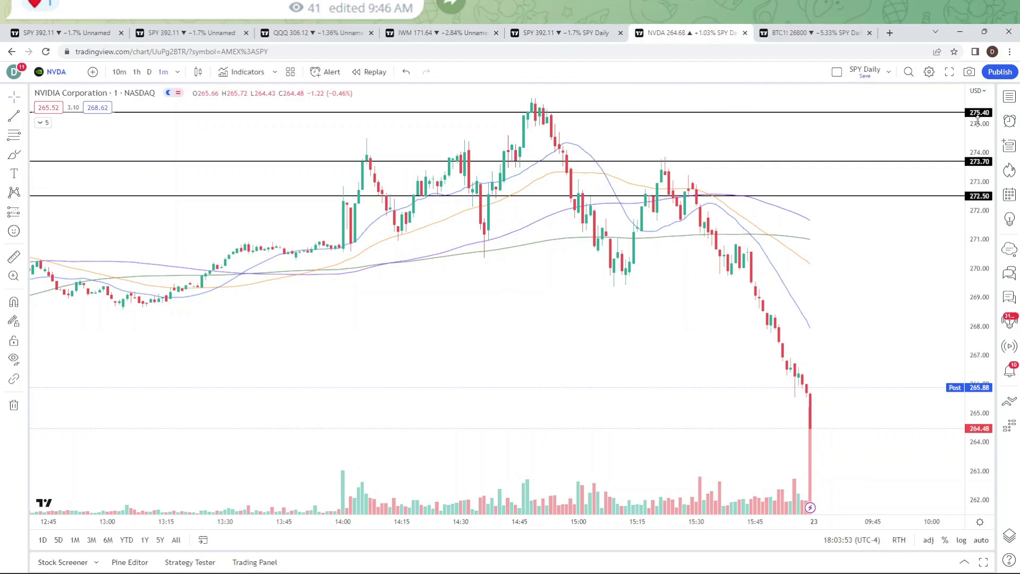
pyautogui.moveTo(978, 120); pyautogui.dragTo(975, 248)
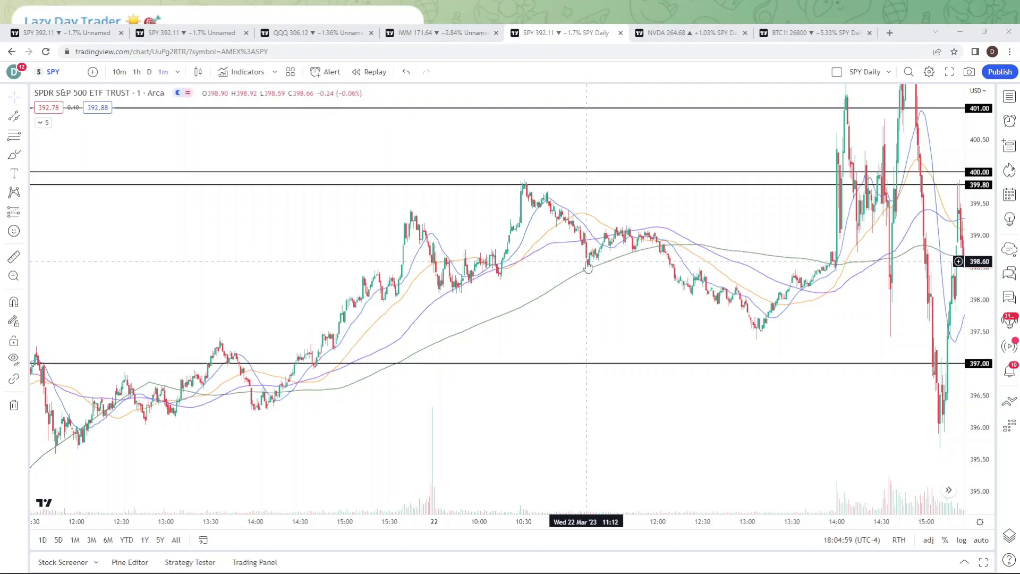
# Step: Examine SPY's March 22 chart near the 399.80 line and read the Telegram messages on its resistance trade
pyautogui.moveTo(625, 208); pyautogui.dragTo(610, 234)
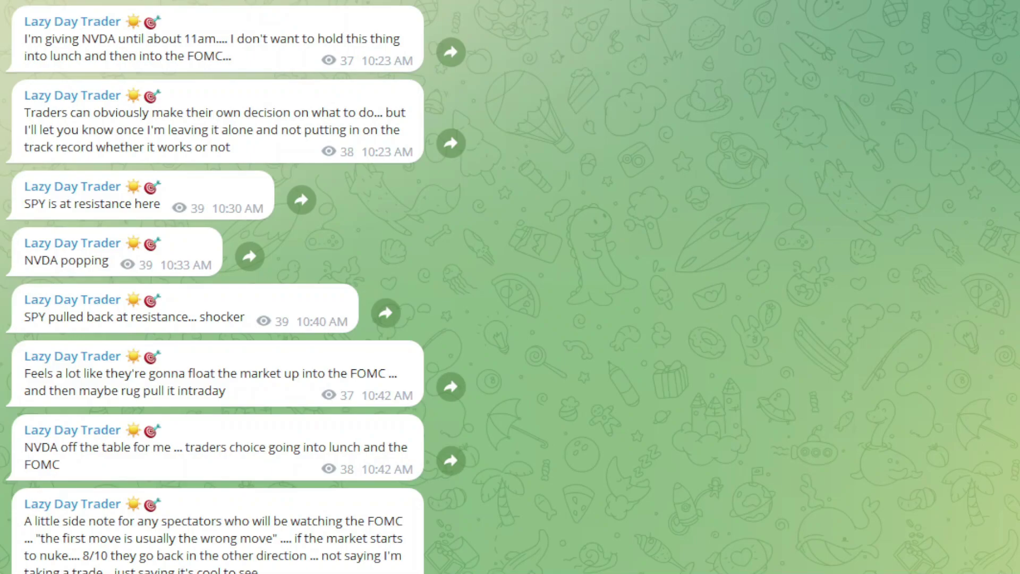
pyautogui.scroll(-8, 215, 287)
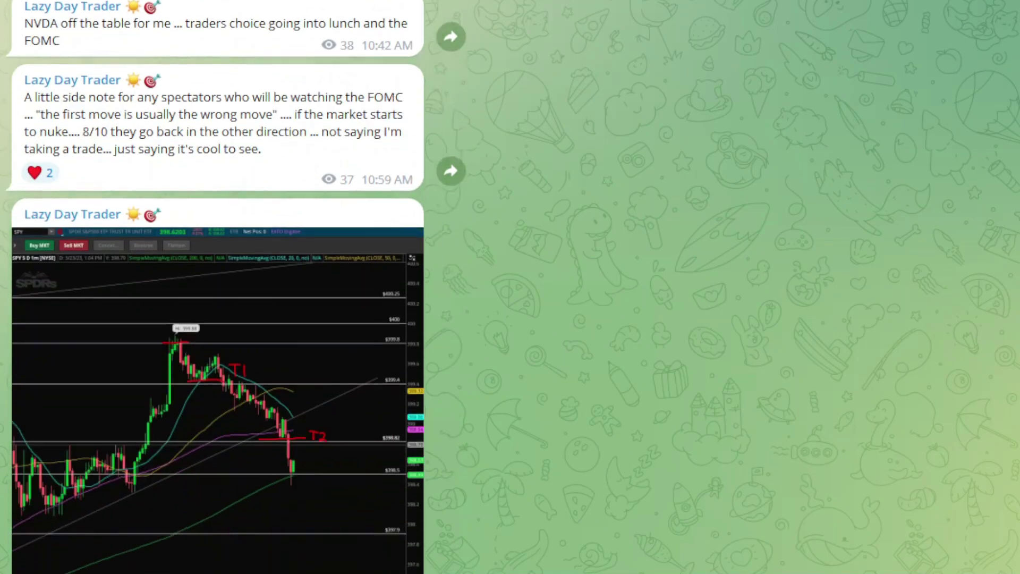
pyautogui.scroll(-3, 215, 287)
pyautogui.scroll(1, 216, 287)
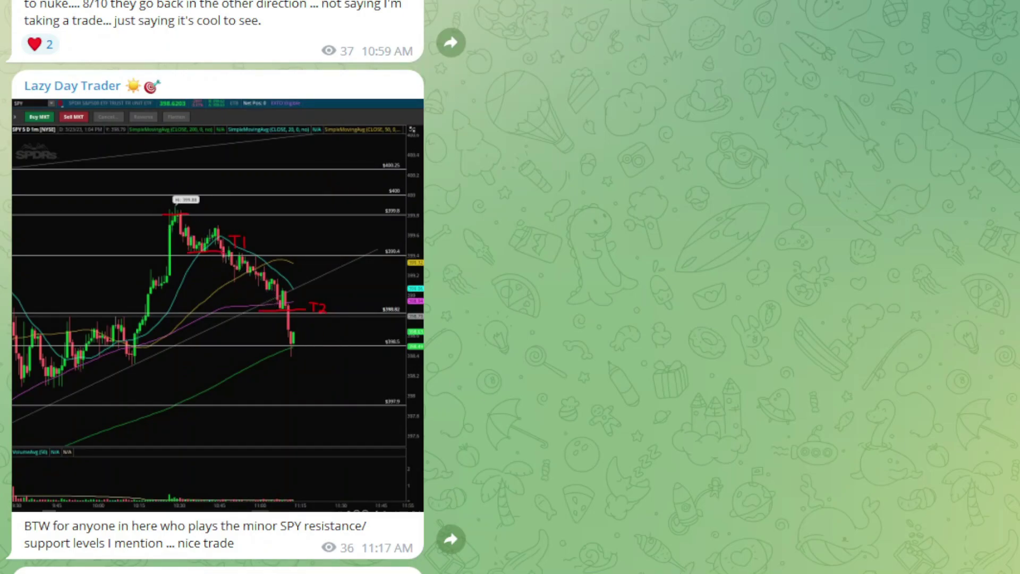
pyautogui.scroll(-2, 215, 287)
pyautogui.scroll(1, 216, 287)
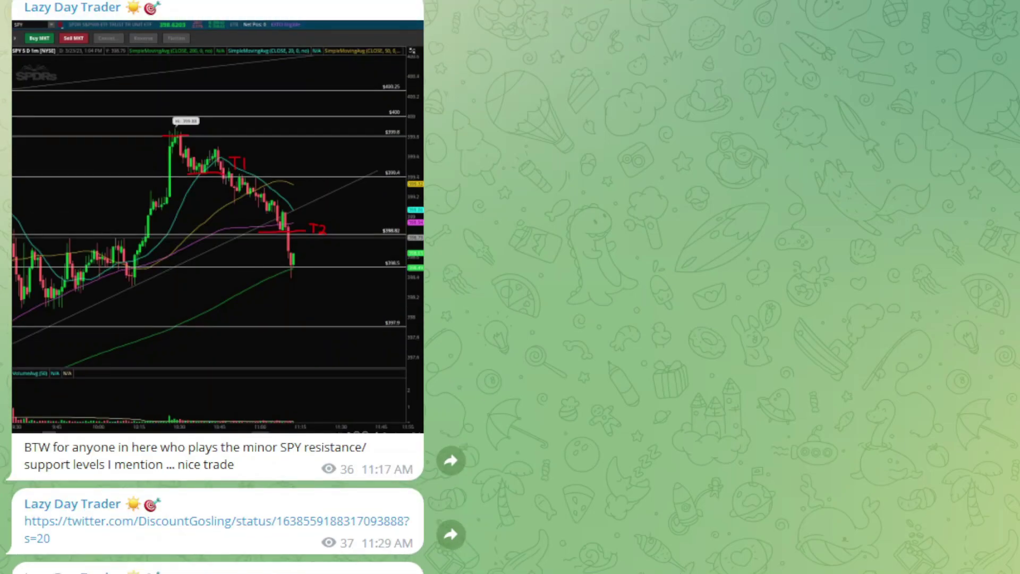
# Step: Read the Telegram posts on the BTC short and SPY's extreme numbers ahead of the FOMC
pyautogui.scroll(-9, 216, 287)
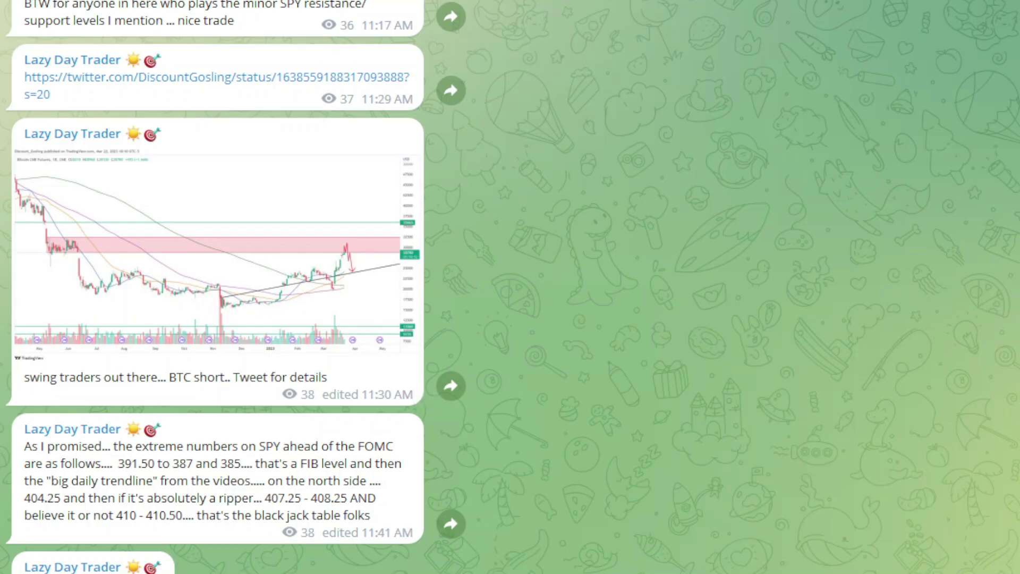
pyautogui.scroll(-2, 215, 287)
pyautogui.scroll(1, 215, 287)
pyautogui.scroll(-3, 216, 287)
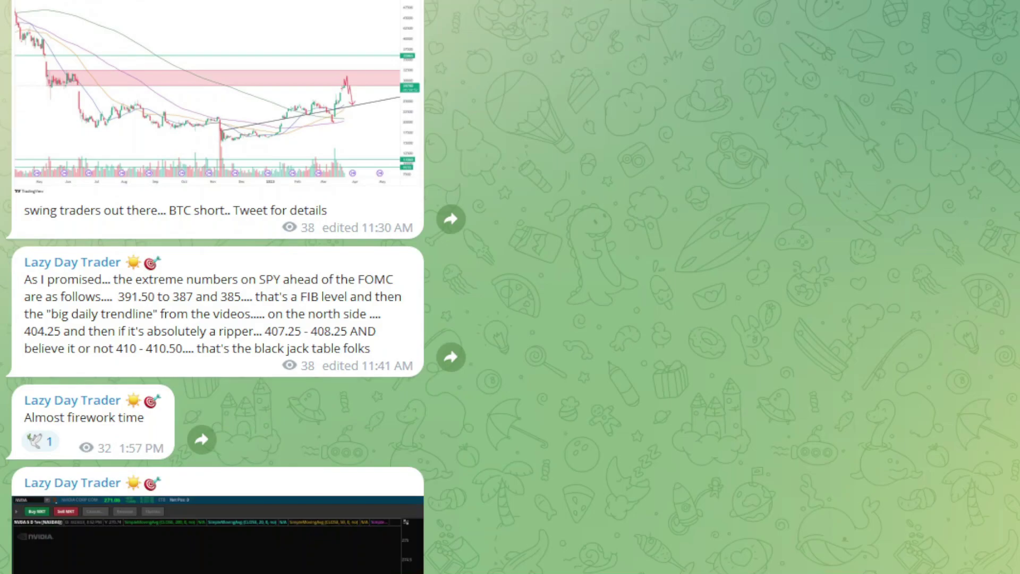
pyautogui.scroll(-1, 216, 287)
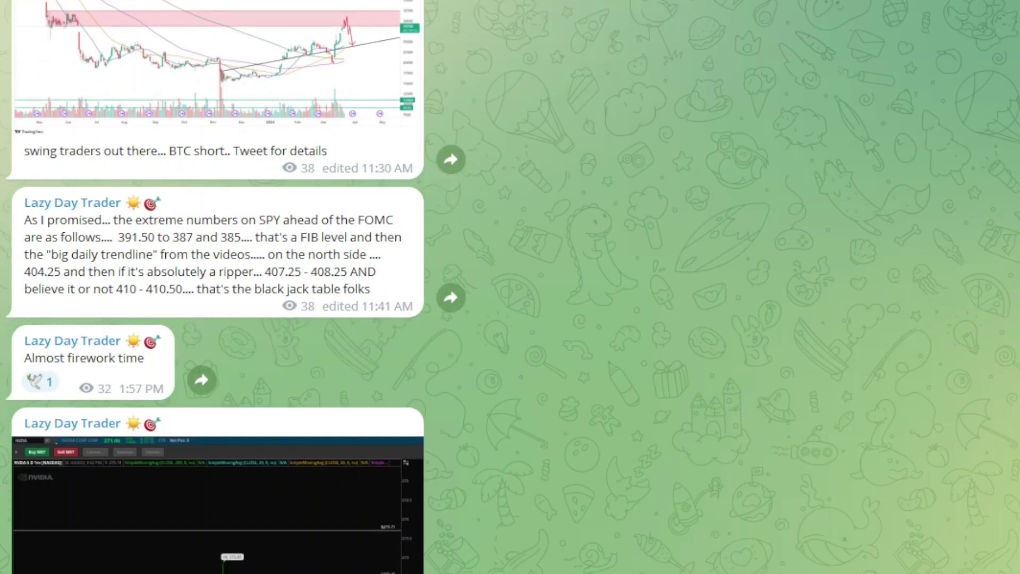
# Step: Highlight the downside SPY numbers starting at 391.50 in the extreme-numbers post, and clear the selection while reviewing it
pyautogui.doubleClick(118, 237)
pyautogui.moveTo(118, 237); pyautogui.dragTo(228, 238)
pyautogui.click(271, 255)
pyautogui.scroll(2, 216, 287)
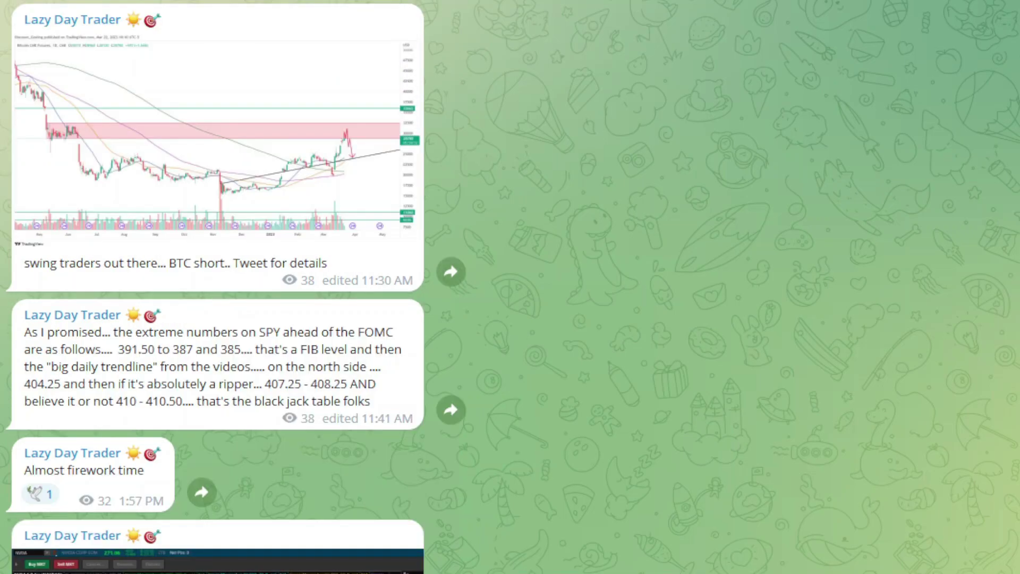